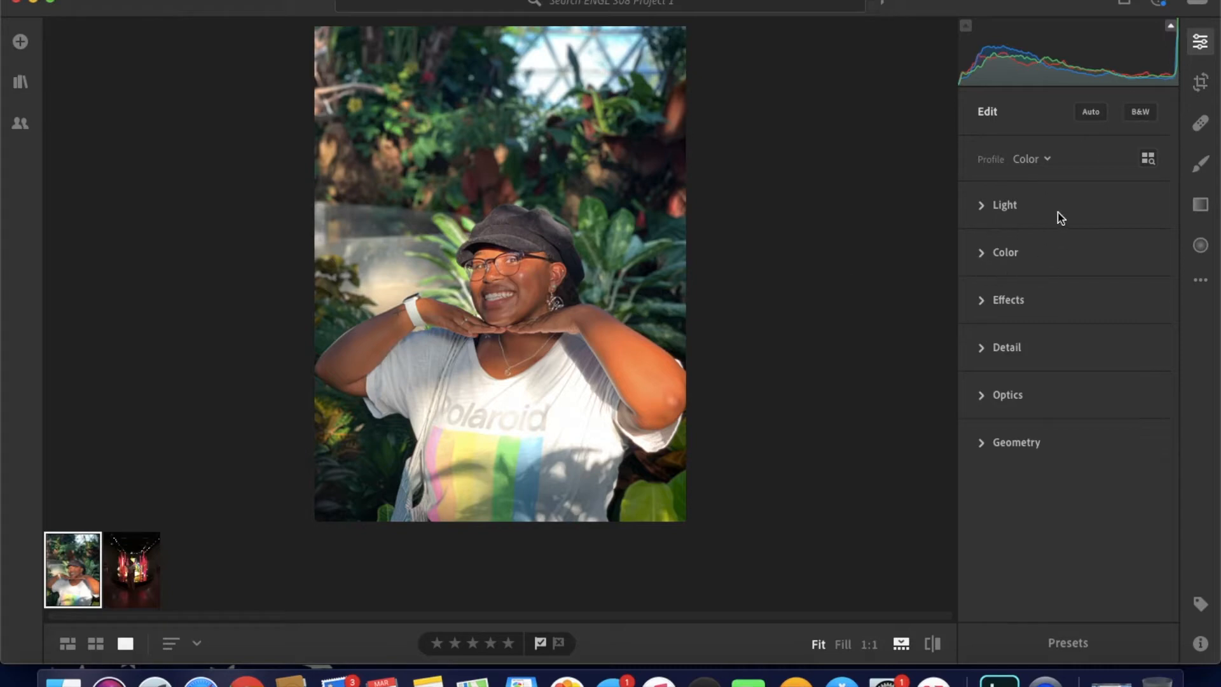
Expand the Light settings and switch the point curve from the green channel to the combined RGB channel.
{"action": "left_click", "coordinate": [1005, 206]}
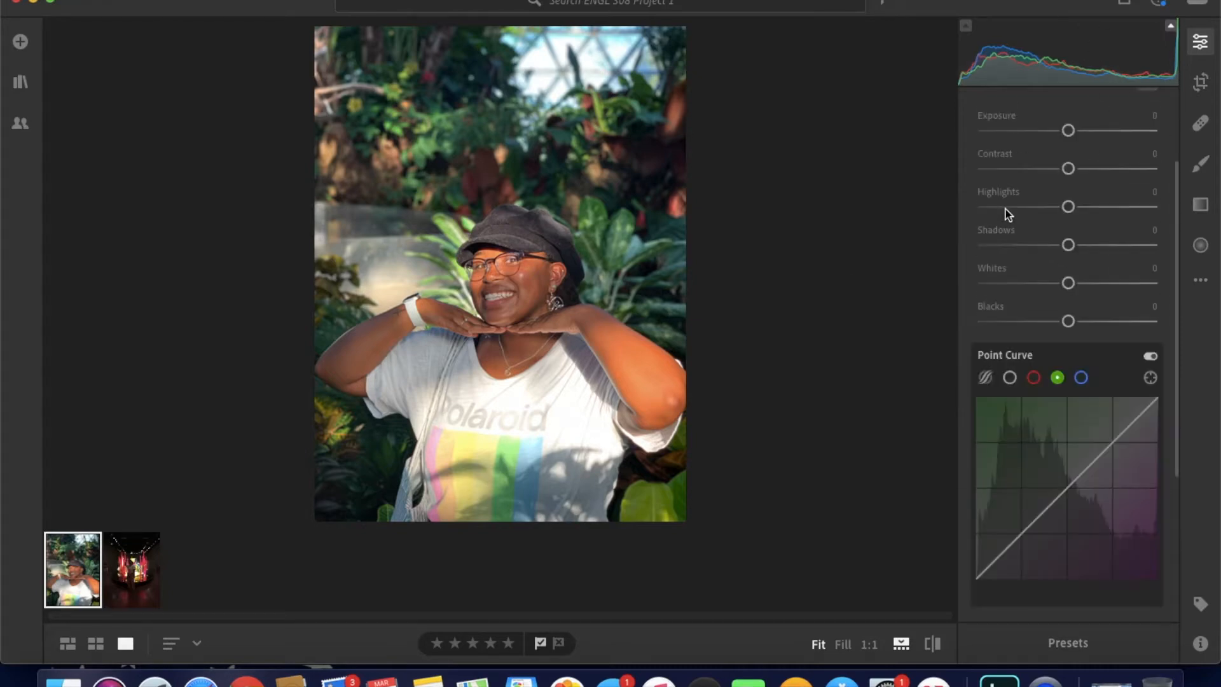
{"action": "scroll", "coordinate": [1008, 214], "scroll_direction": "up", "scroll_amount": 4}
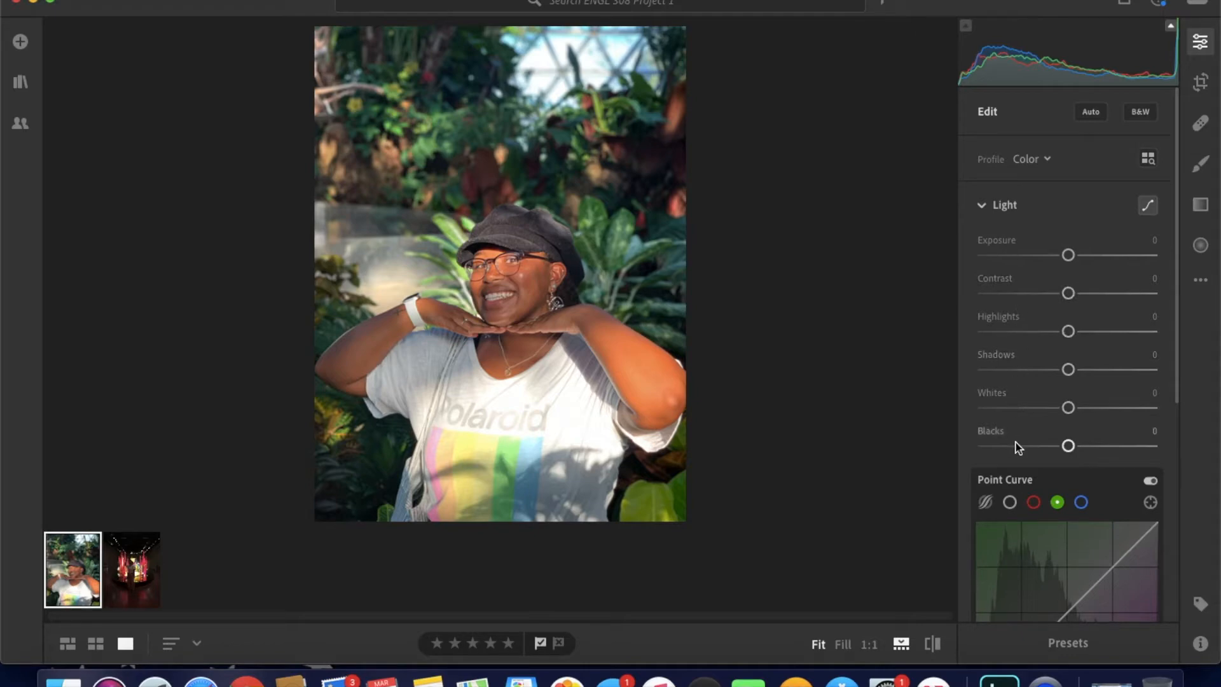
{"action": "scroll", "coordinate": [1015, 447], "scroll_direction": "down", "scroll_amount": 5}
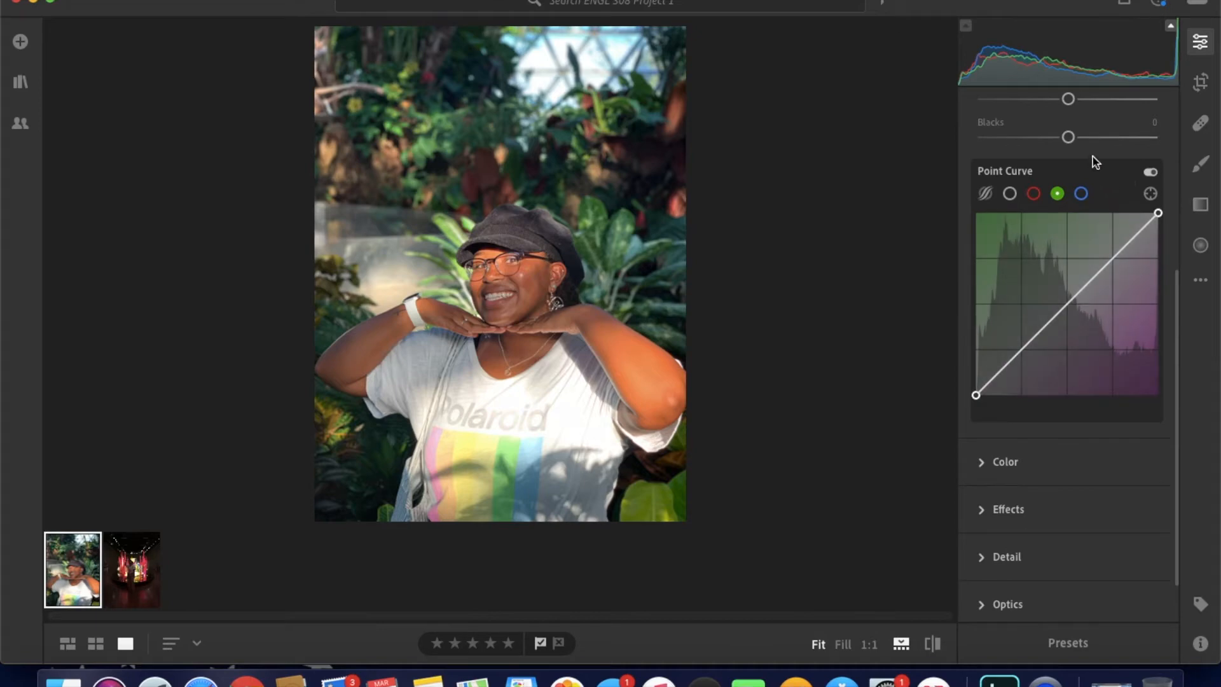
{"action": "left_click", "coordinate": [1009, 193]}
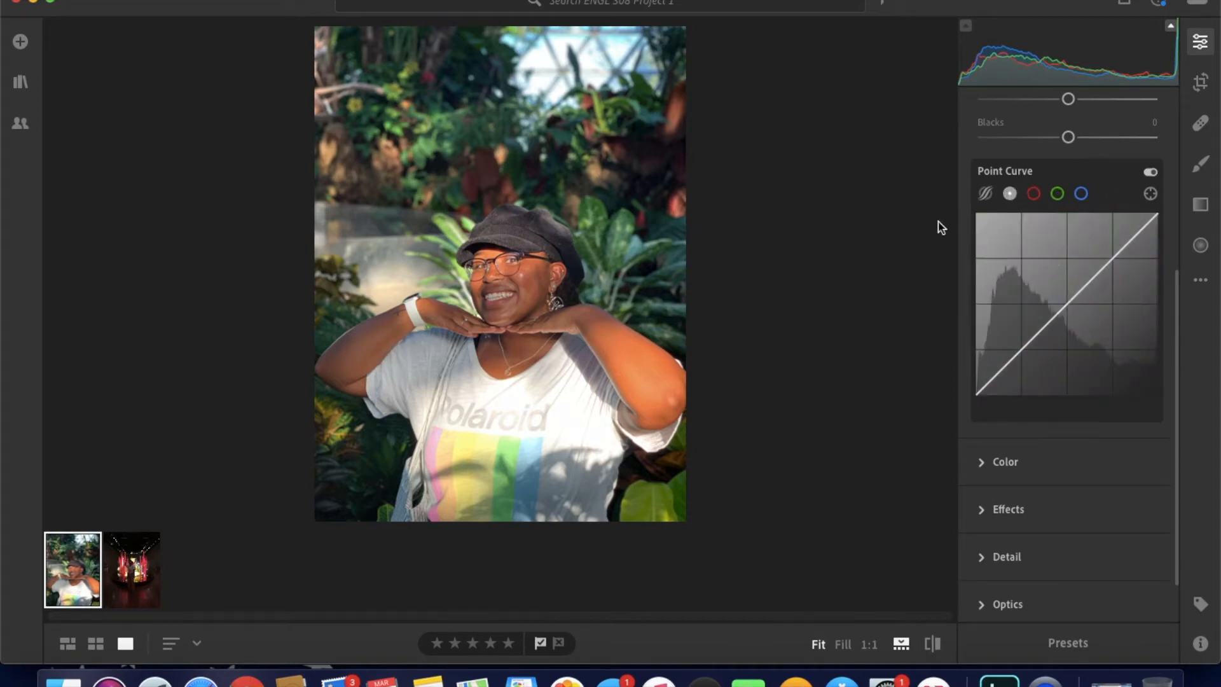
Examine the adjustments available under Color, Effects, Detail, Optics and Geometry.
{"action": "scroll", "coordinate": [1090, 400], "scroll_direction": "down", "scroll_amount": 2}
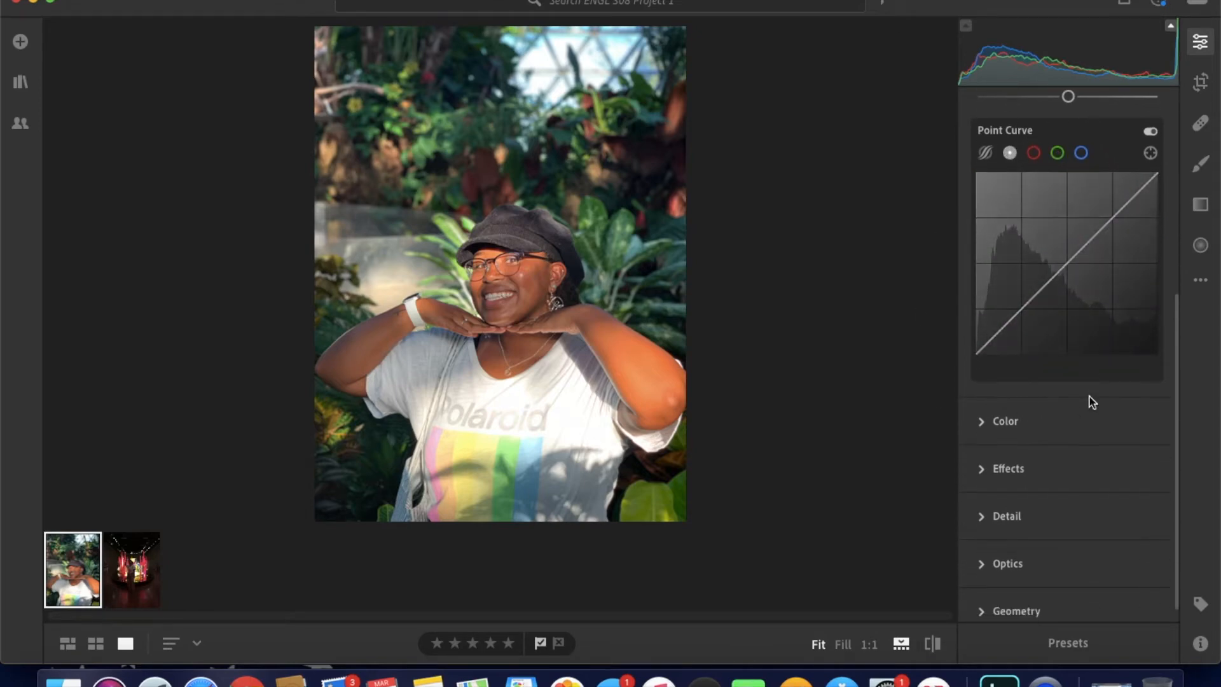
{"action": "scroll", "coordinate": [1092, 402], "scroll_direction": "down", "scroll_amount": 1}
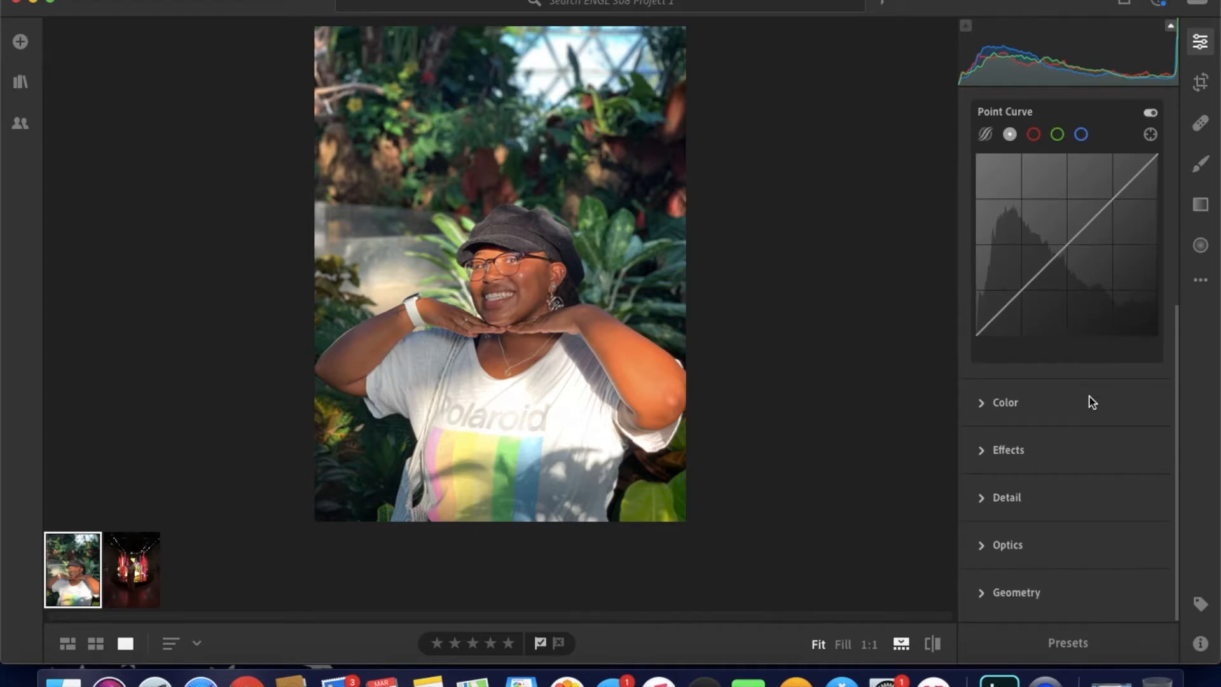
{"action": "left_click", "coordinate": [1092, 402]}
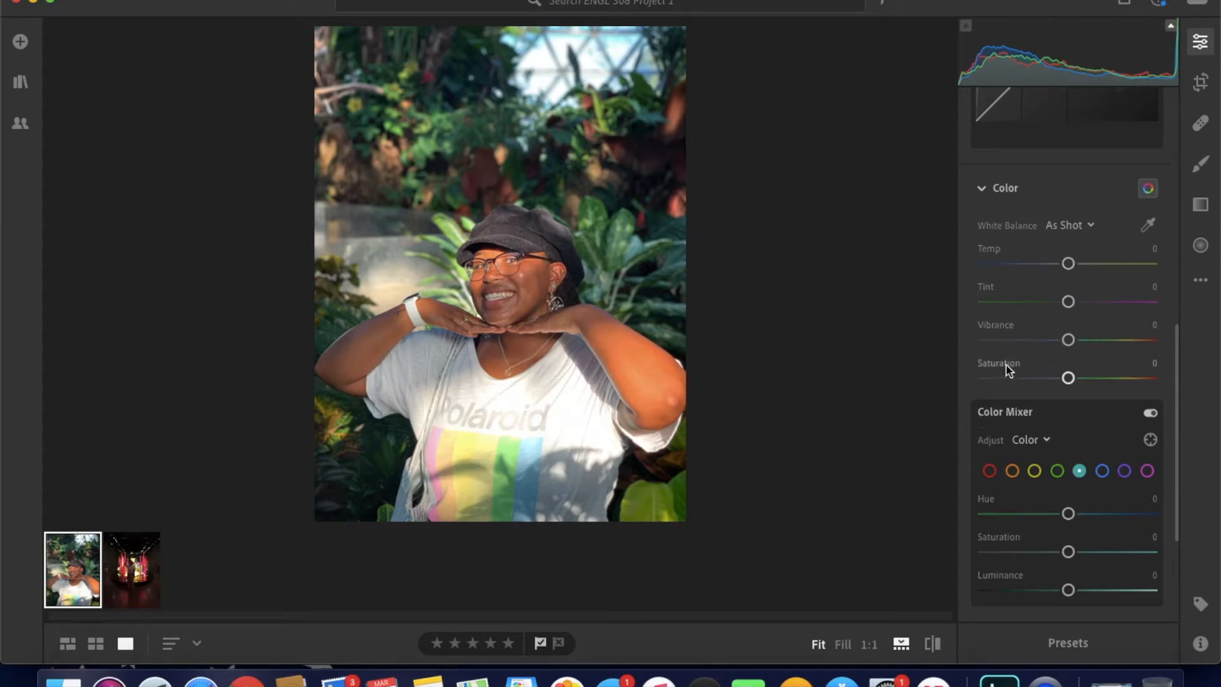
{"action": "scroll", "coordinate": [1006, 365], "scroll_direction": "down", "scroll_amount": 1}
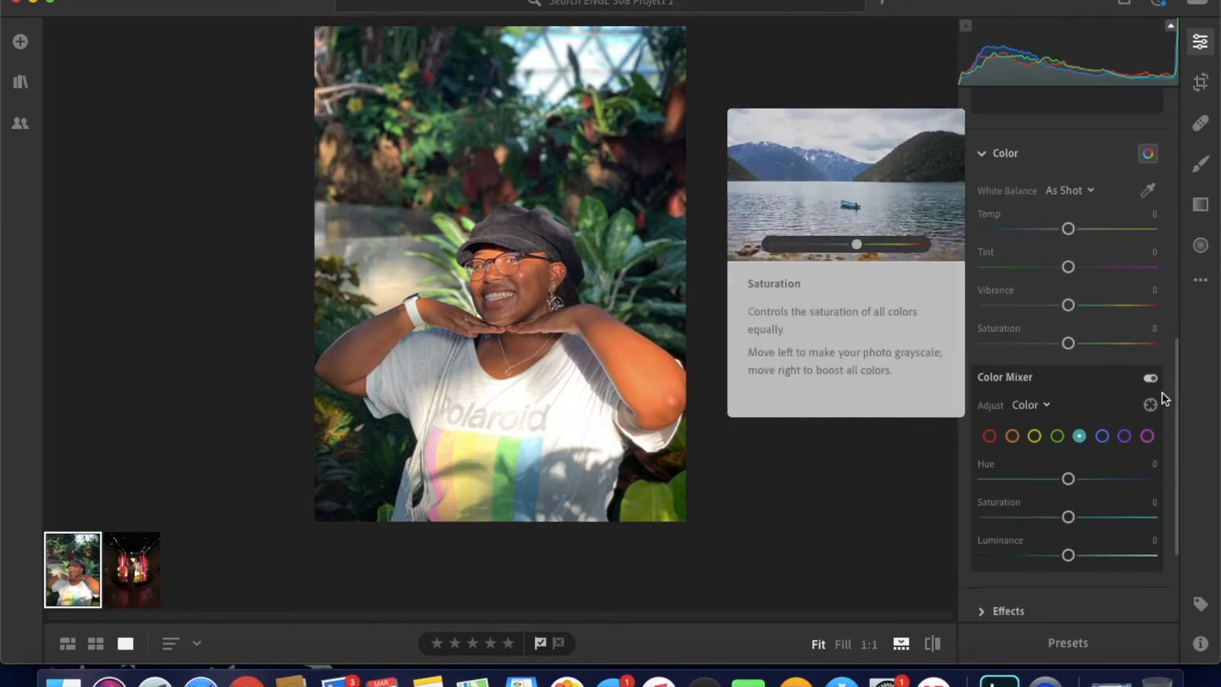
{"action": "scroll", "coordinate": [1106, 399], "scroll_direction": "down", "scroll_amount": 4}
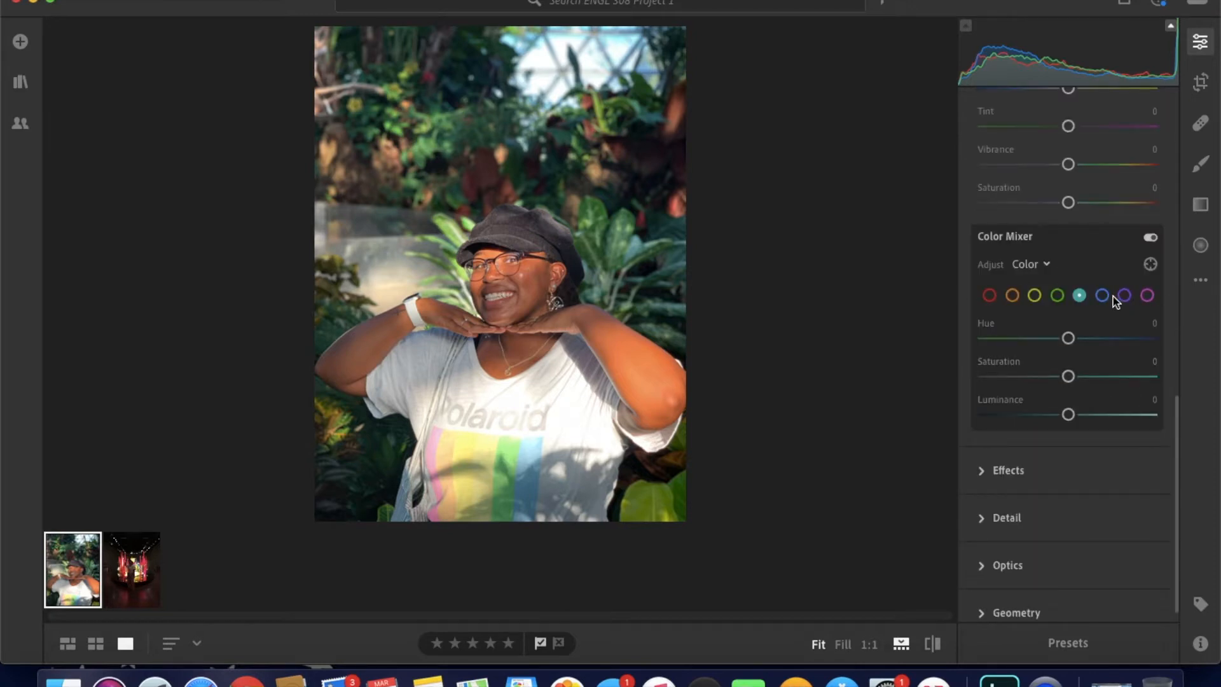
{"action": "scroll", "coordinate": [1112, 296], "scroll_direction": "down", "scroll_amount": 1}
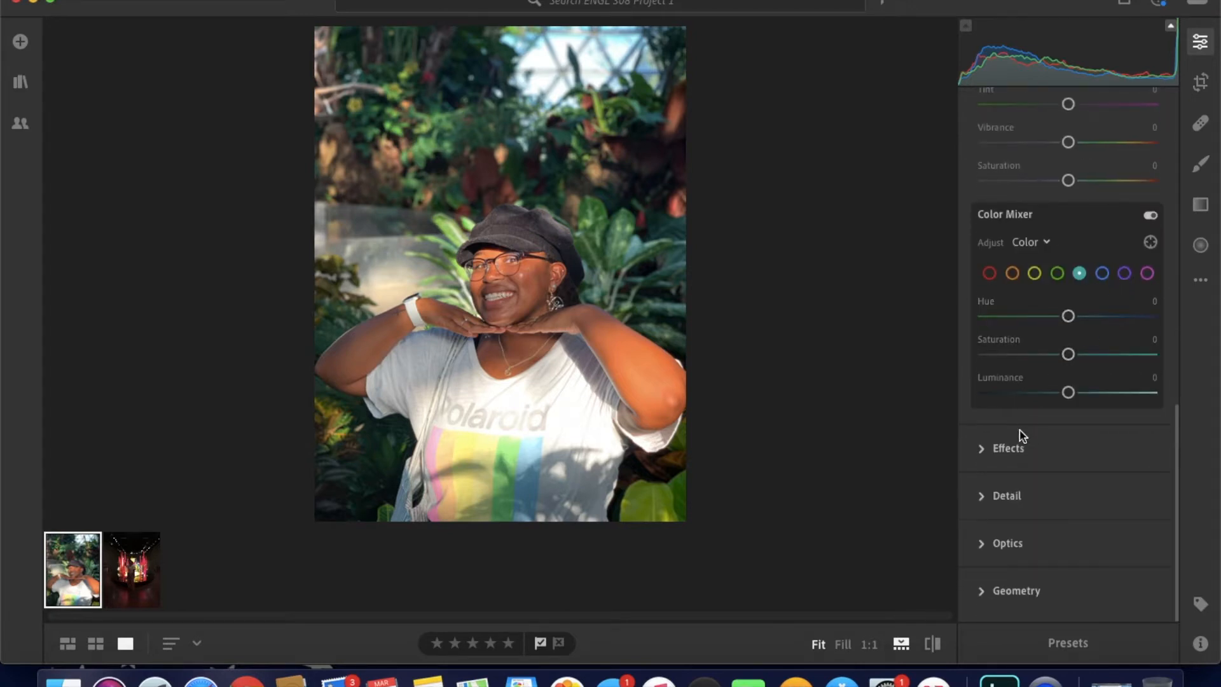
{"action": "left_click", "coordinate": [1007, 448]}
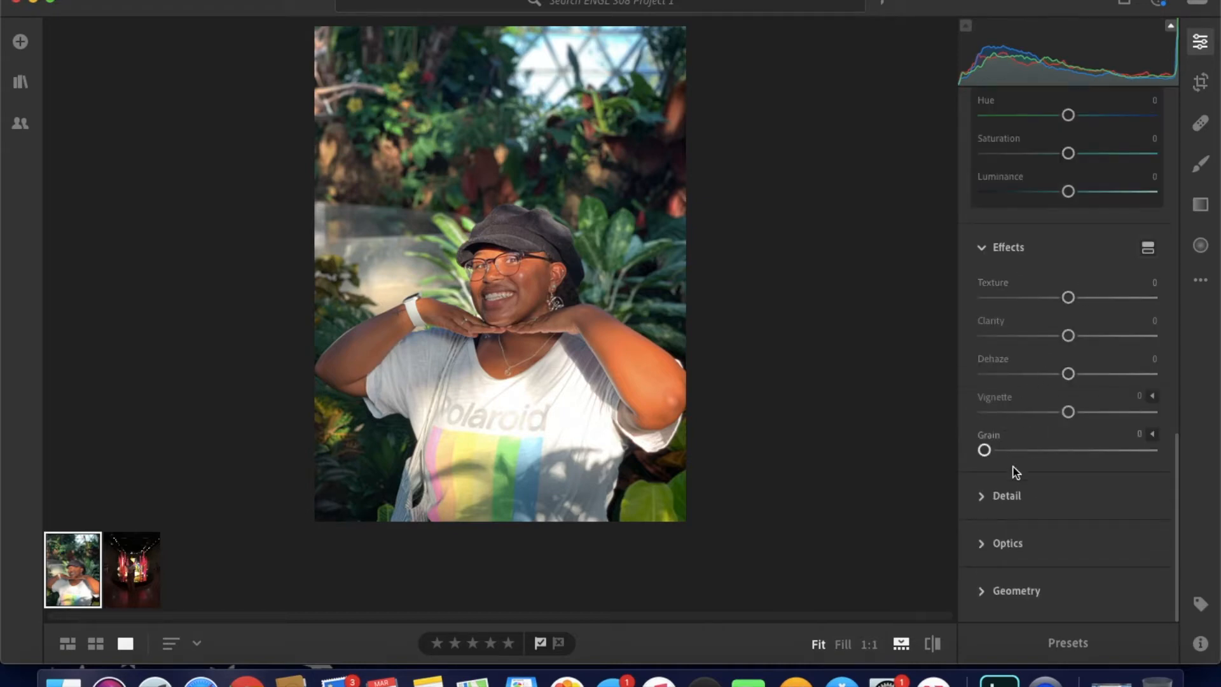
{"action": "left_click", "coordinate": [1026, 496]}
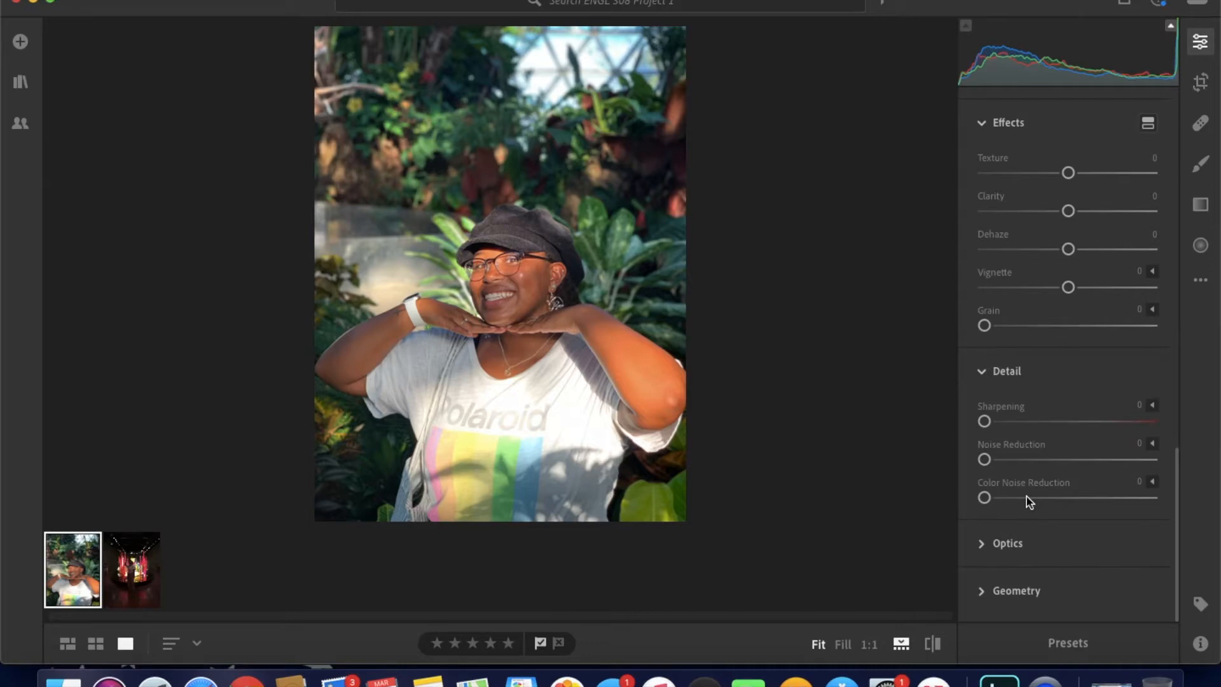
{"action": "left_click", "coordinate": [986, 544]}
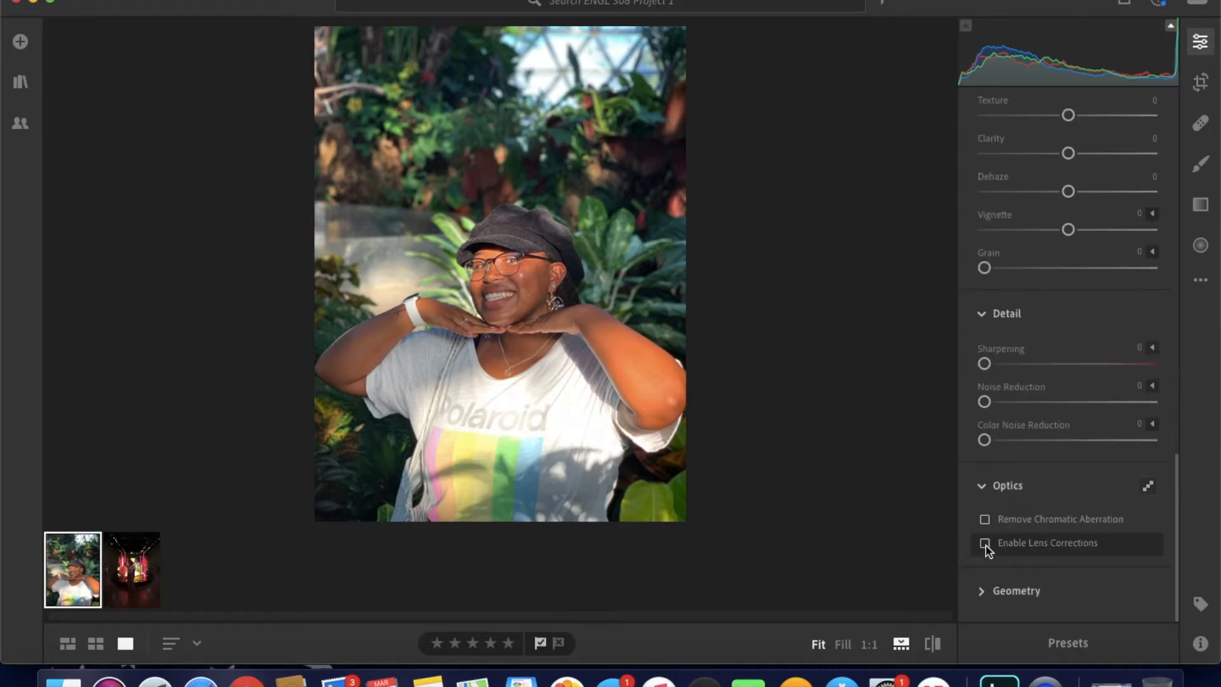
{"action": "left_click", "coordinate": [982, 590]}
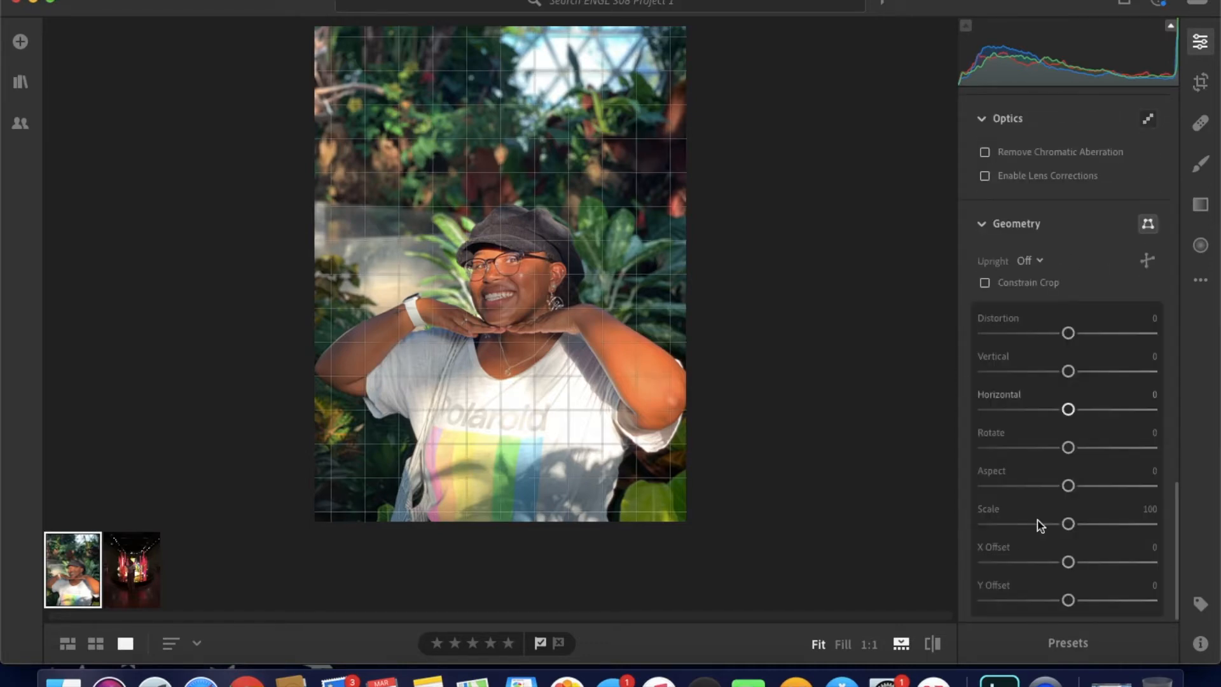
{"action": "scroll", "coordinate": [1081, 410], "scroll_direction": "down", "scroll_amount": 1}
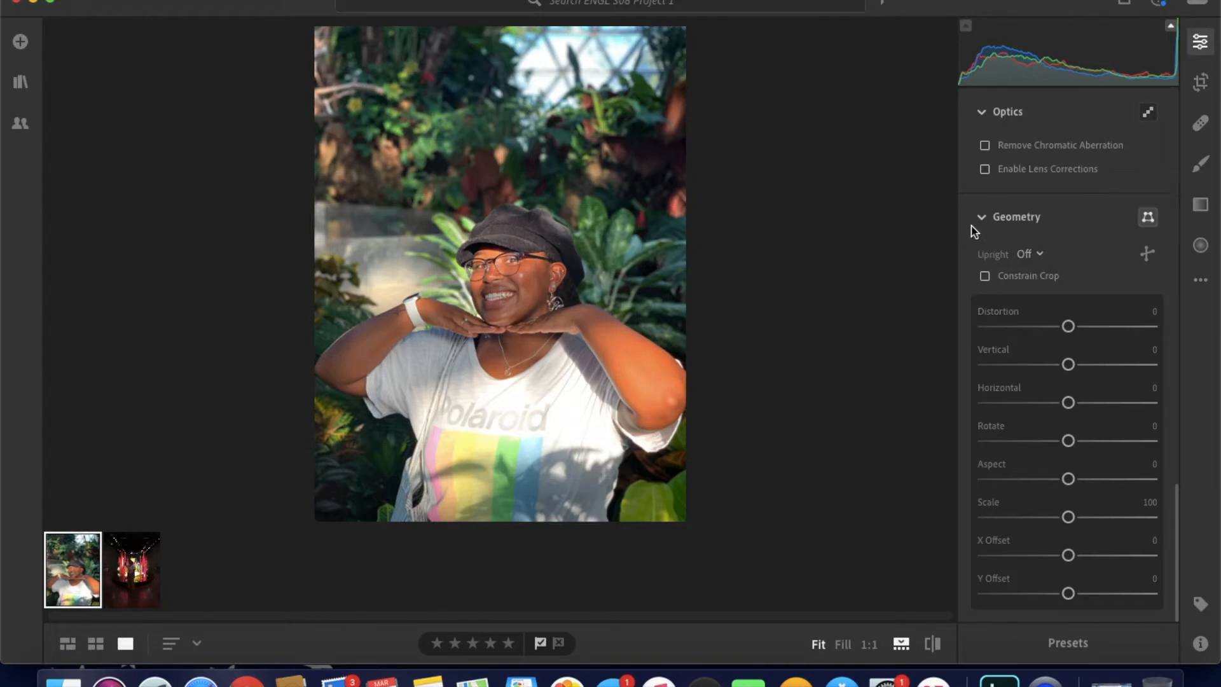
Set the portrait's Exposure to −0.45 after trying the extreme value of +5.00.
{"action": "scroll", "coordinate": [972, 231], "scroll_direction": "up", "scroll_amount": 10}
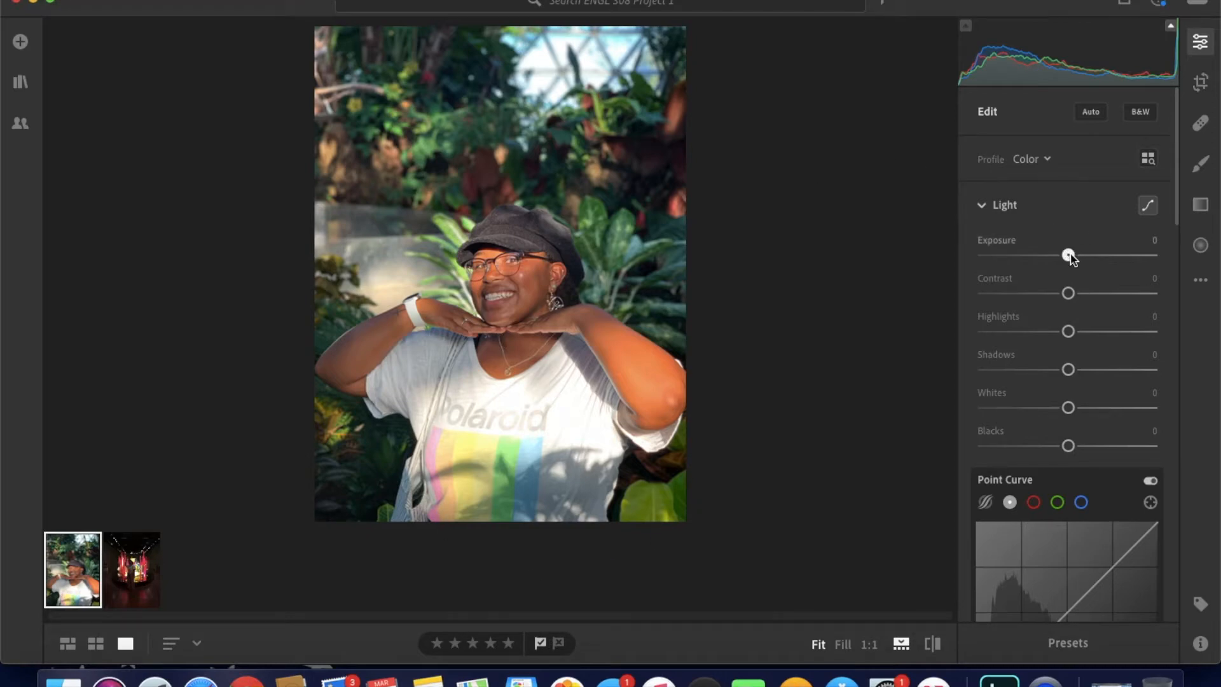
{"action": "left_click_drag", "start_coordinate": [1070, 256], "coordinate": [1154, 259]}
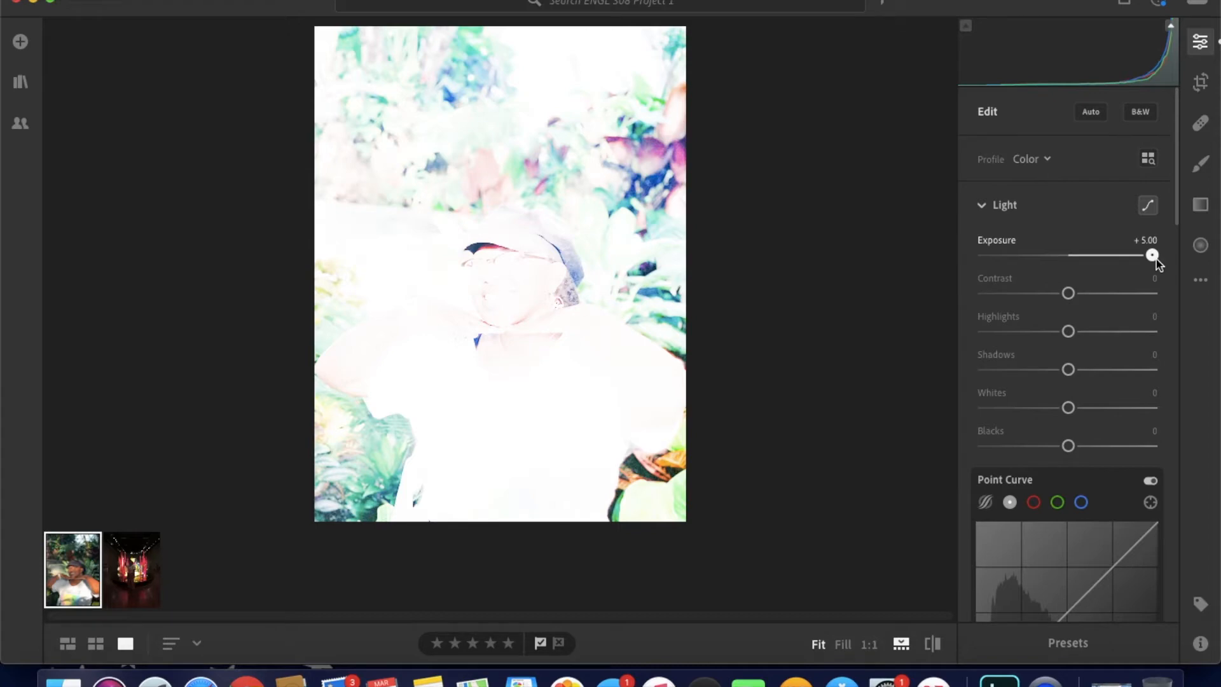
{"action": "left_click_drag", "start_coordinate": [1154, 259], "coordinate": [1064, 255]}
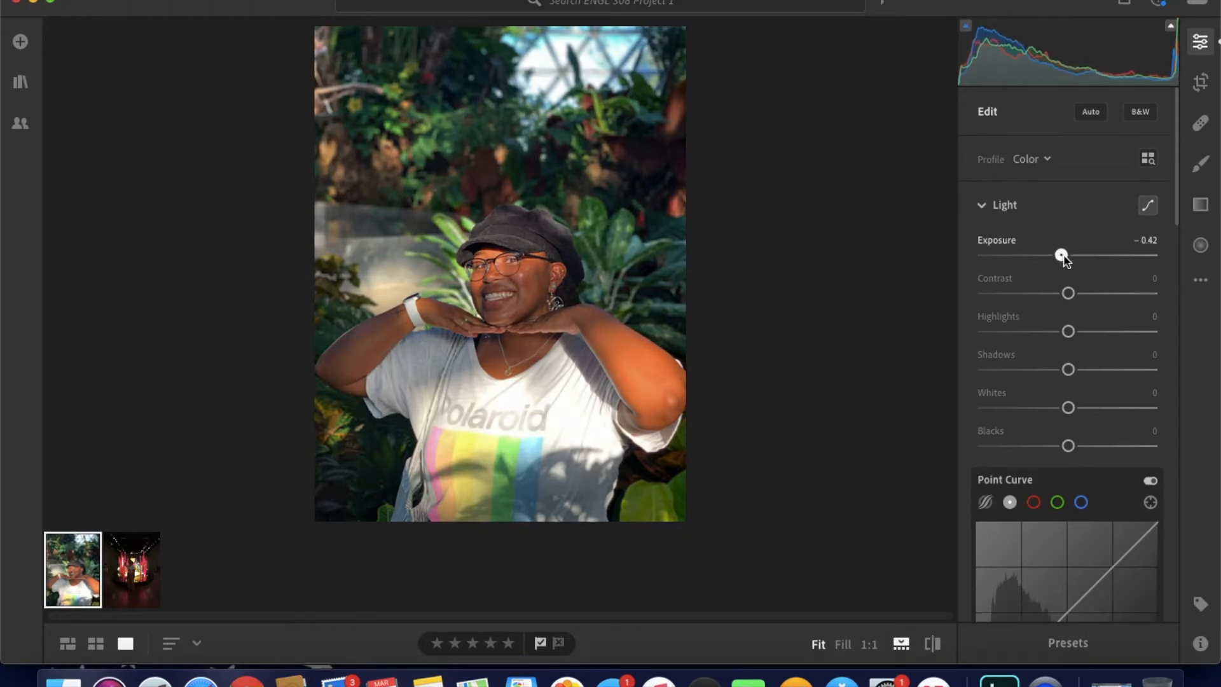
{"action": "left_click_drag", "start_coordinate": [1064, 255], "coordinate": [1063, 256]}
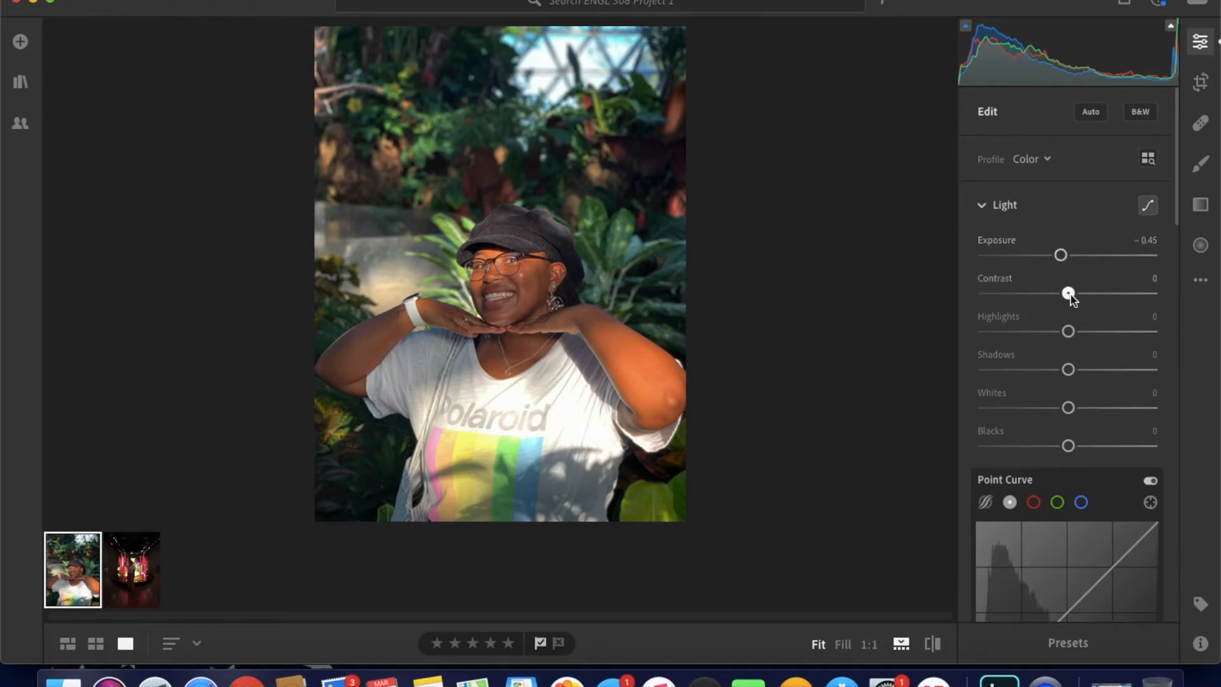
Raise the portrait's Contrast to +15.
{"action": "left_click_drag", "start_coordinate": [1071, 295], "coordinate": [1078, 295]}
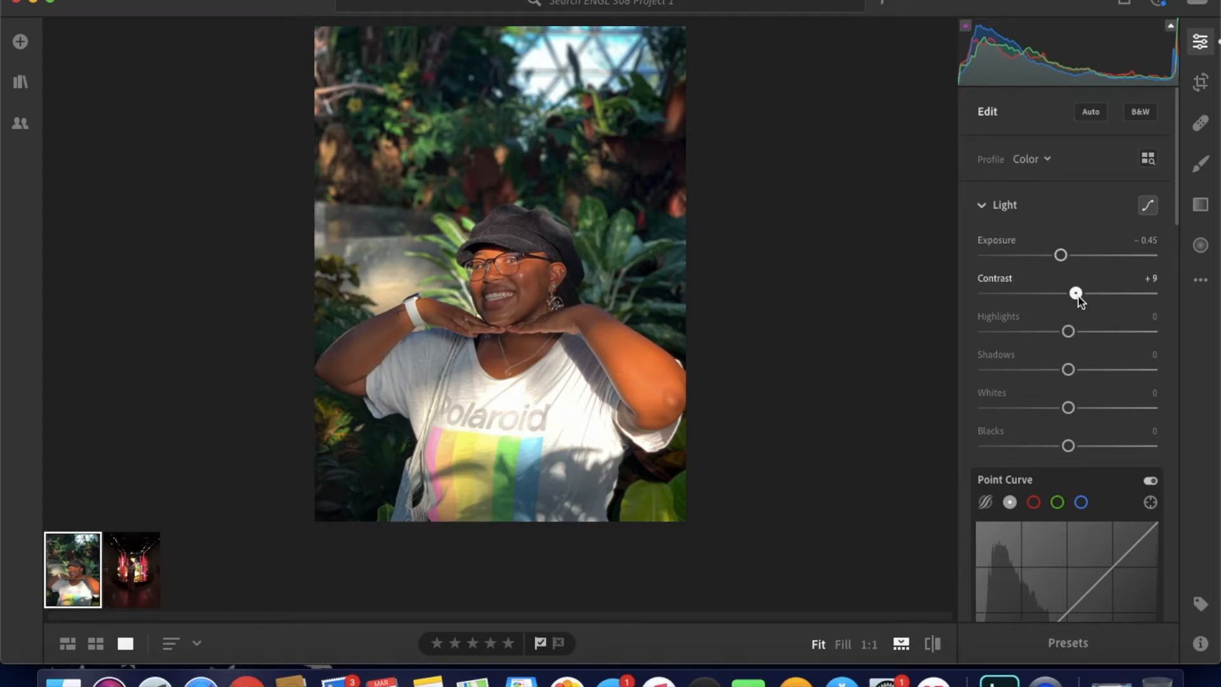
{"action": "left_click_drag", "start_coordinate": [1079, 298], "coordinate": [1085, 302]}
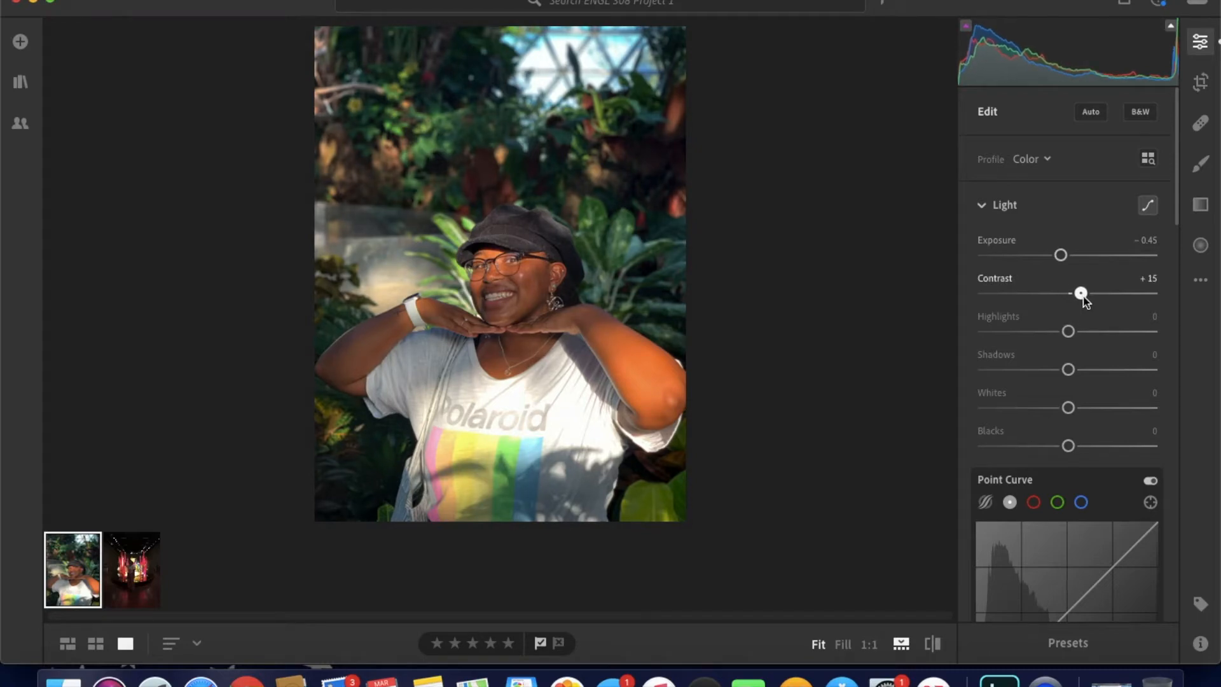
{"action": "left_click_drag", "start_coordinate": [1085, 301], "coordinate": [1085, 302]}
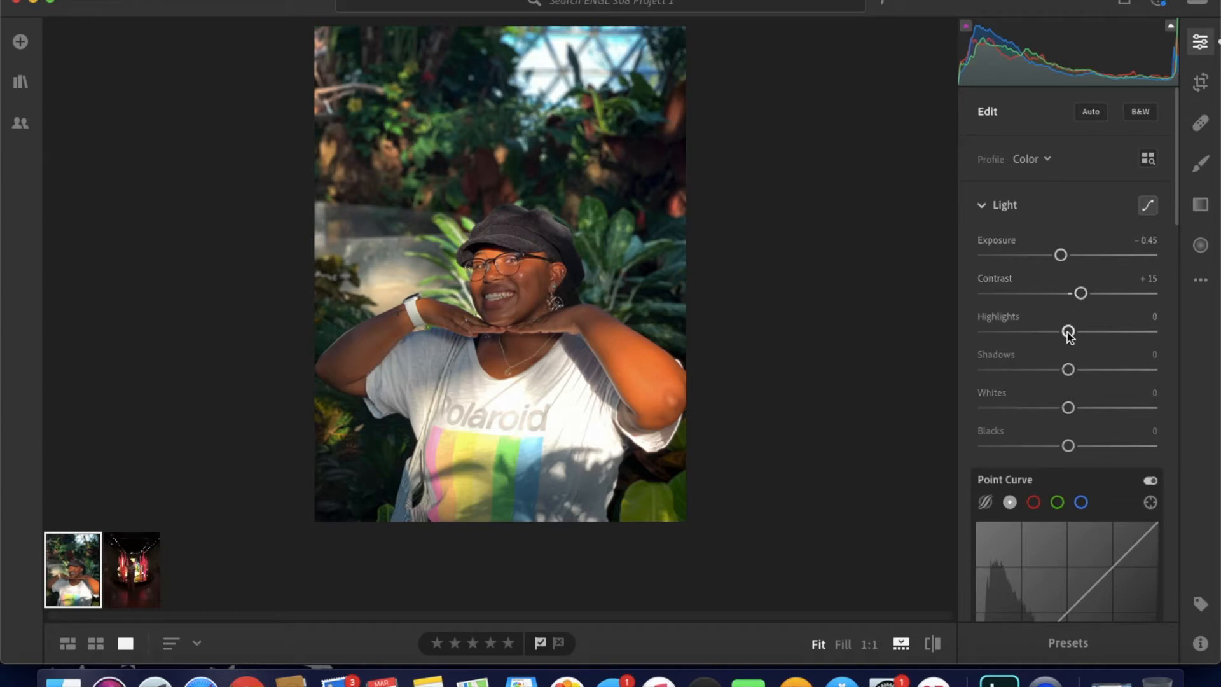
Set the portrait's Highlights to +5 and its Shadows to +34.
{"action": "left_click_drag", "start_coordinate": [1067, 331], "coordinate": [1068, 331]}
{"action": "left_click_drag", "start_coordinate": [1068, 332], "coordinate": [1072, 332]}
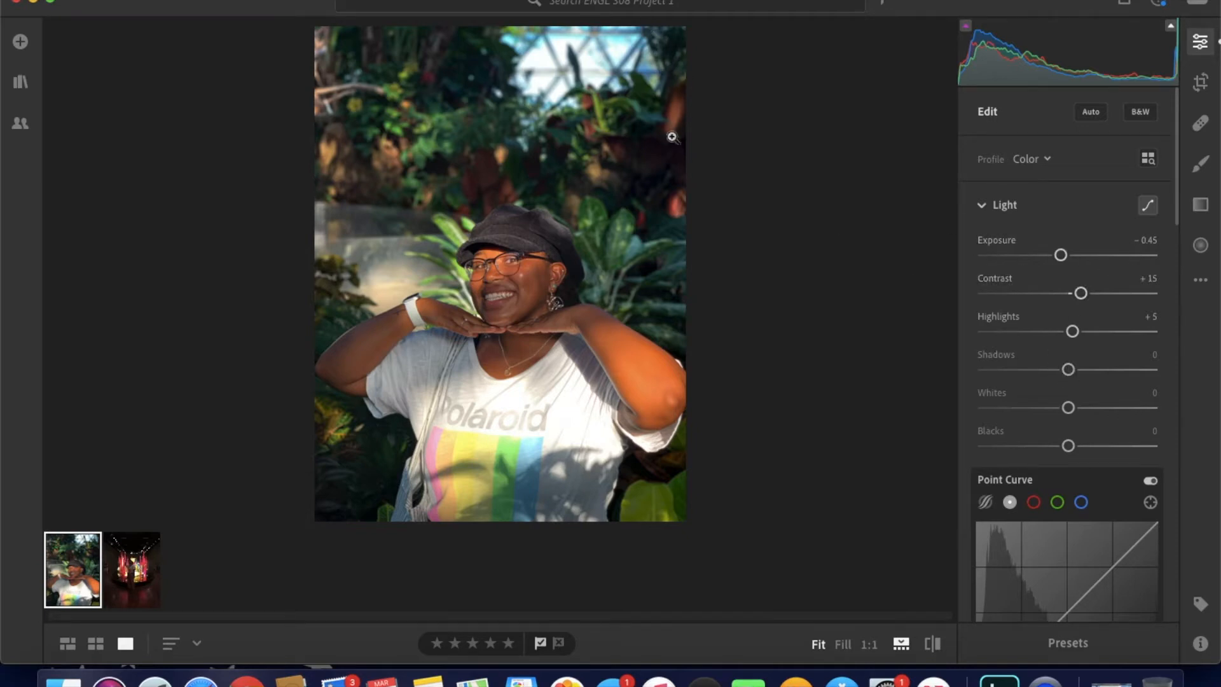
{"action": "left_click_drag", "start_coordinate": [1071, 370], "coordinate": [1096, 369]}
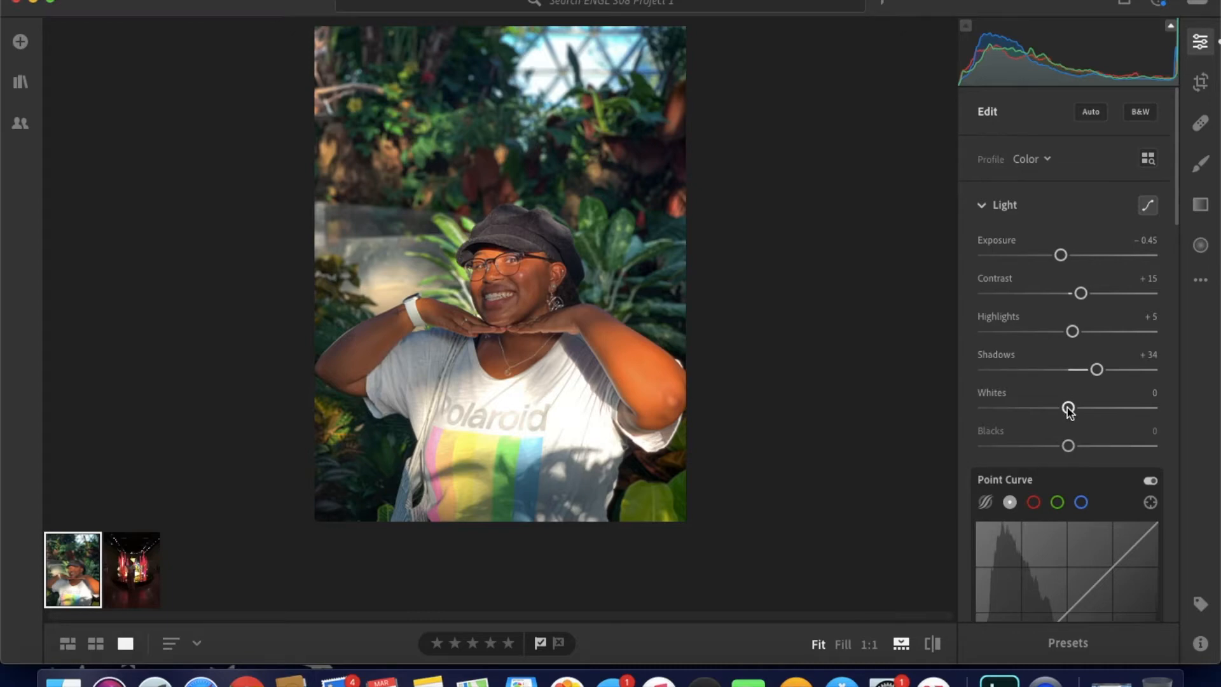
Lower the portrait's Whites to −27 and its Blacks to −25.
{"action": "left_click_drag", "start_coordinate": [1069, 410], "coordinate": [1044, 407]}
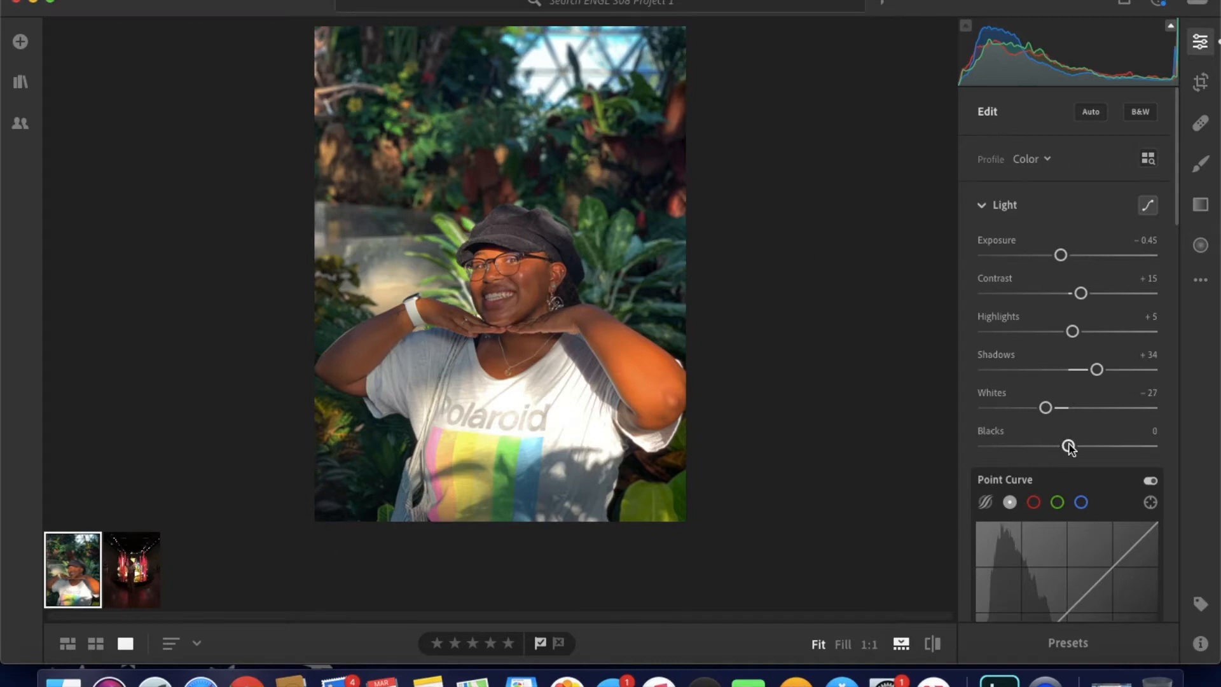
{"action": "left_click_drag", "start_coordinate": [1069, 447], "coordinate": [1049, 451]}
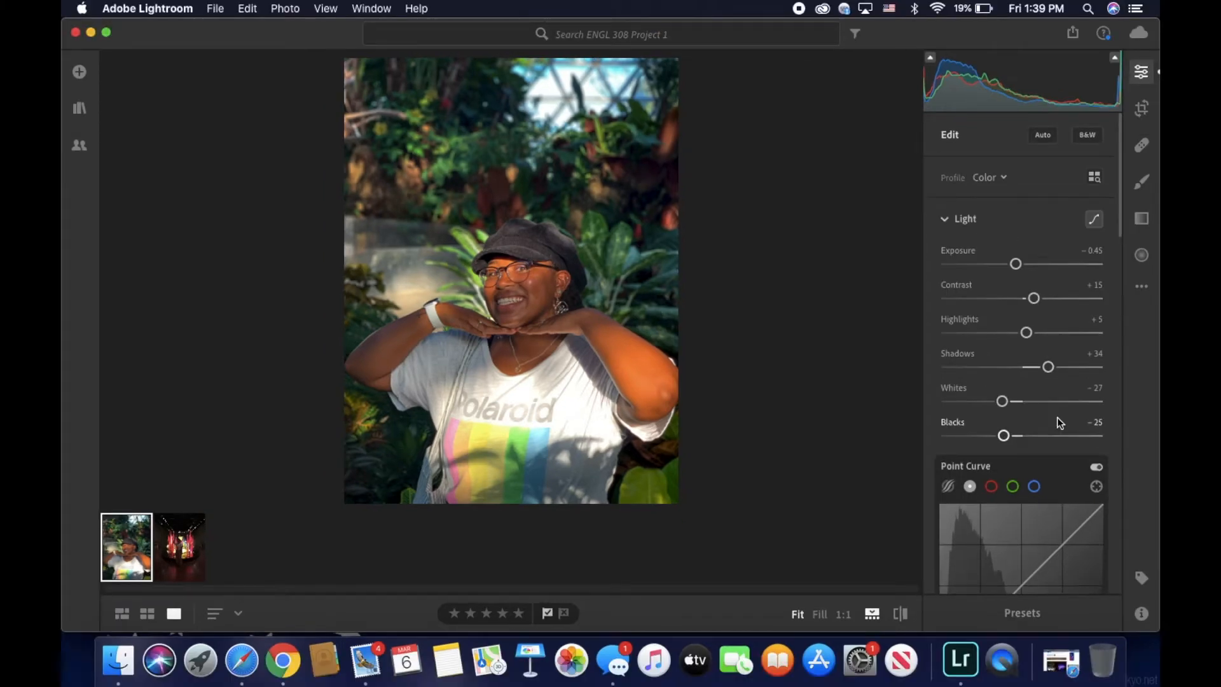
Shape the lower half of the RGB point curve with a slightly lifted black point, a shadow anchor and slightly lowered midtones.
{"action": "scroll", "coordinate": [1057, 417], "scroll_direction": "down", "scroll_amount": 5}
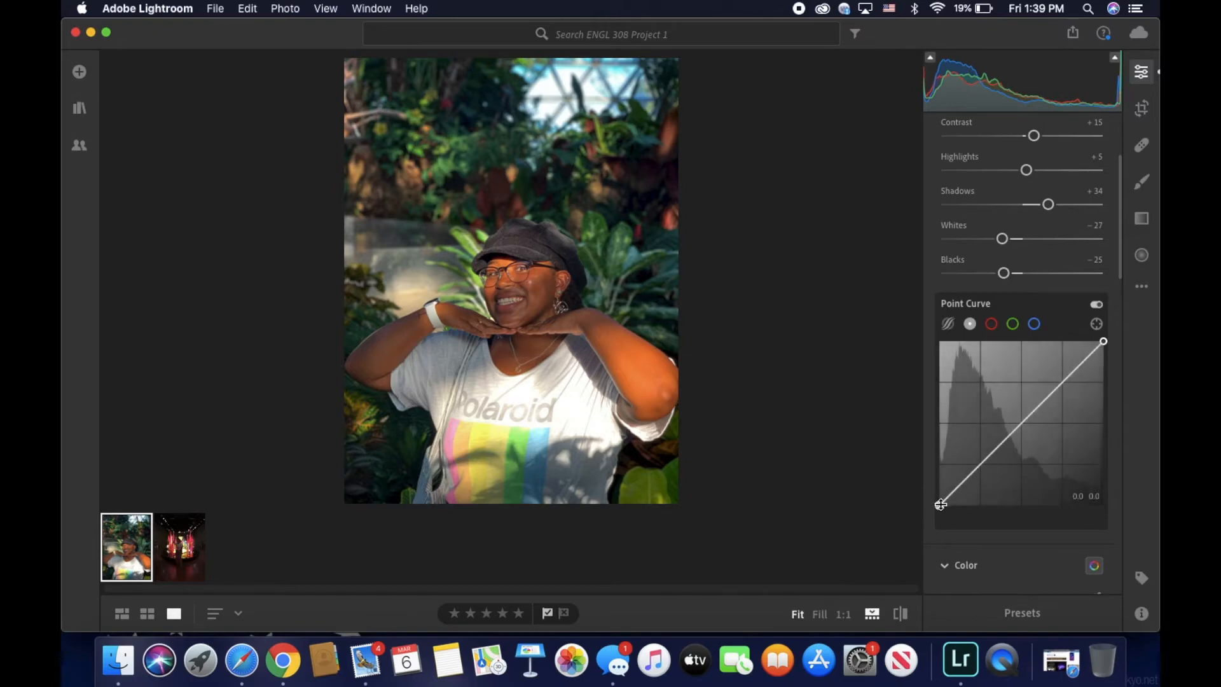
{"action": "mouse_move", "coordinate": [941, 505]}
{"action": "left_mouse_down"}
{"action": "mouse_move", "coordinate": [935, 477]}
{"action": "mouse_move", "coordinate": [934, 503]}
{"action": "left_mouse_up"}
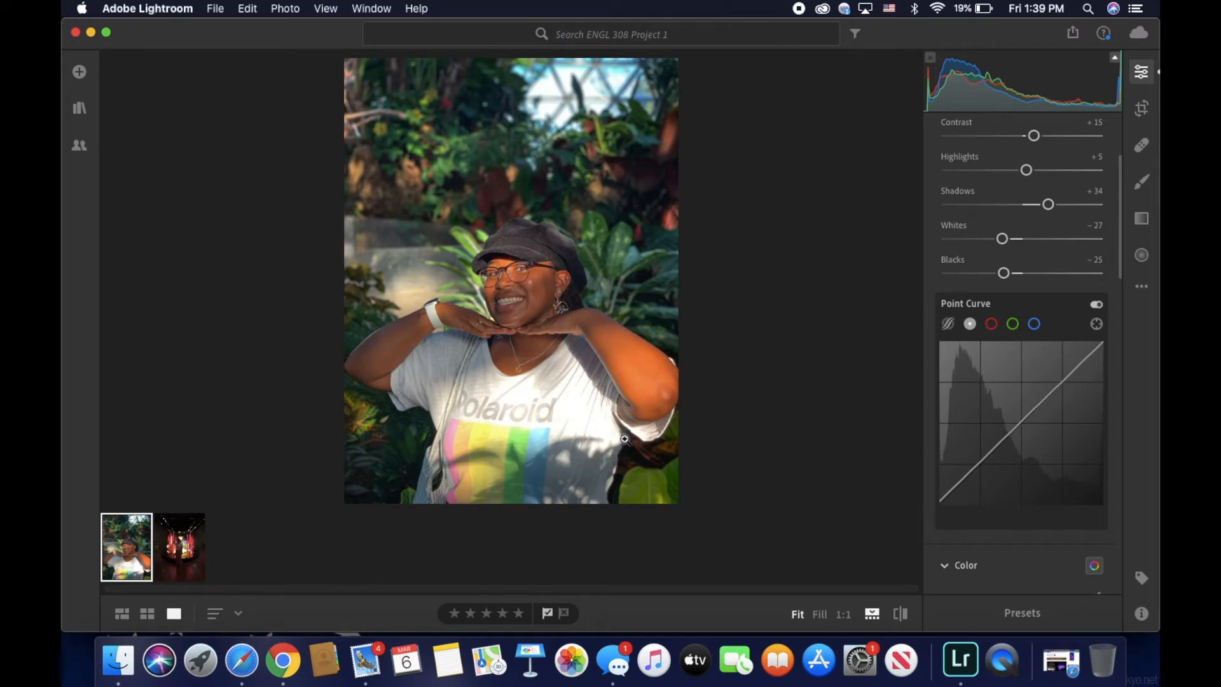
{"action": "left_click", "coordinate": [980, 461]}
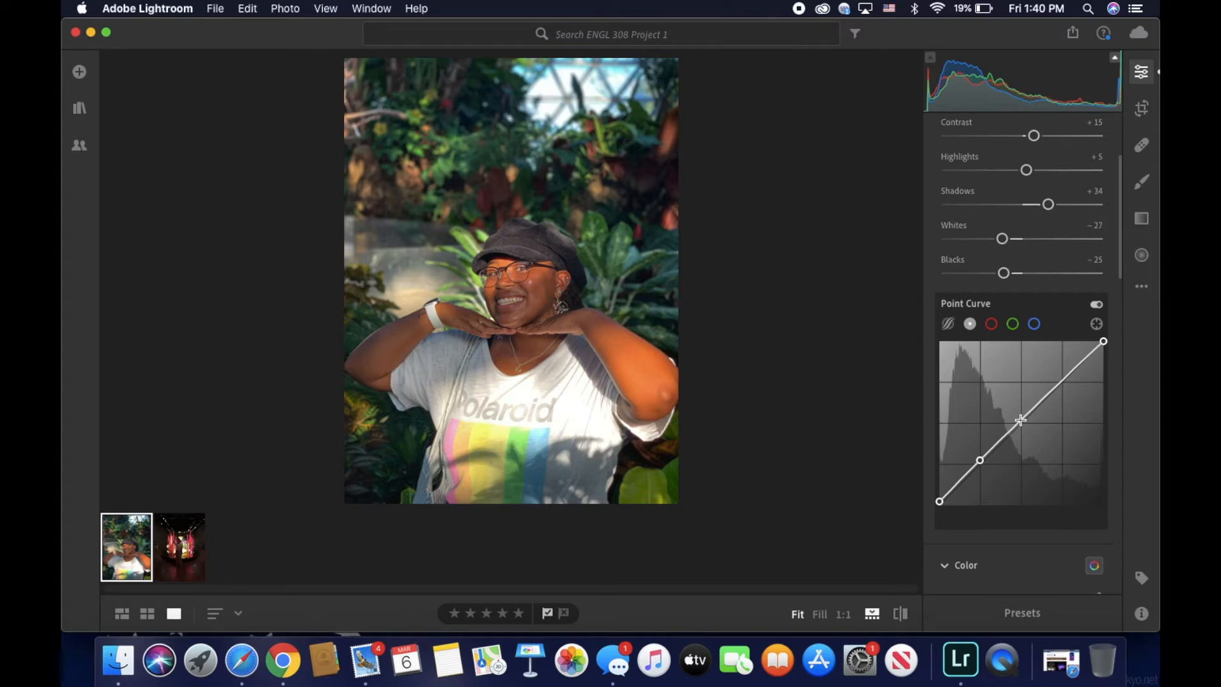
{"action": "left_click_drag", "start_coordinate": [1021, 420], "coordinate": [1023, 426]}
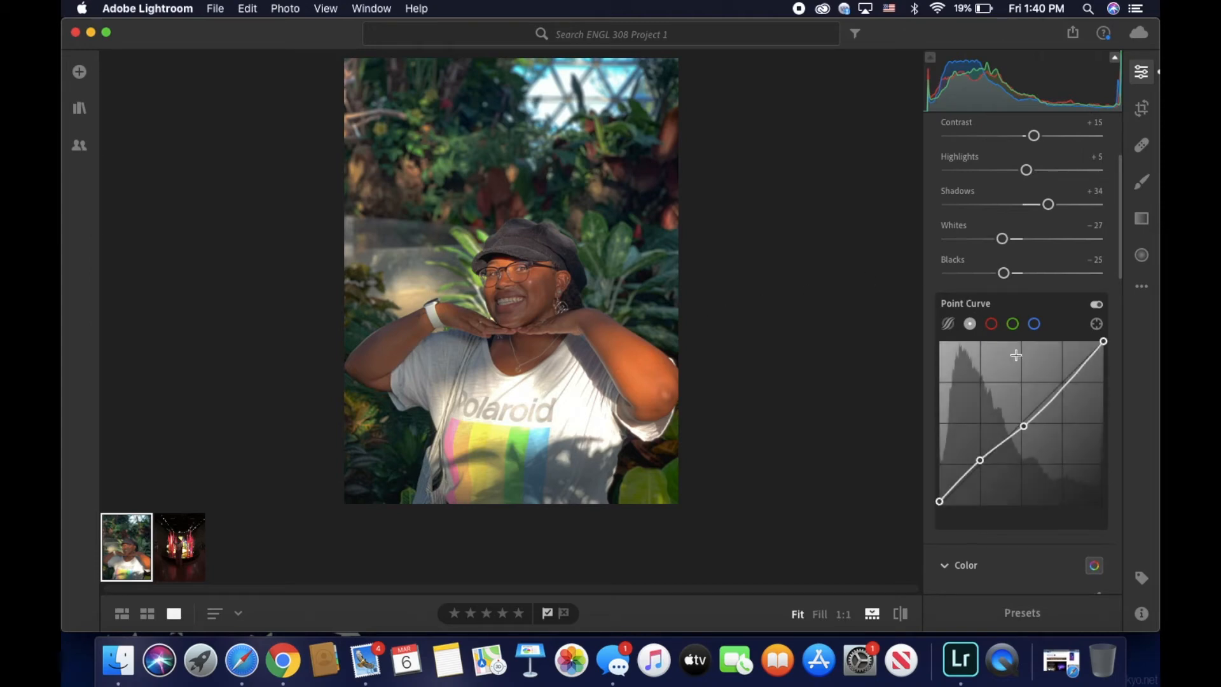
Add a highlights point to the curve at input 77.6, output 71.4, and lower the white end point to output 93.7.
{"action": "left_click", "coordinate": [1063, 388]}
{"action": "mouse_move", "coordinate": [1062, 389]}
{"action": "left_mouse_down"}
{"action": "mouse_move", "coordinate": [1048, 368]}
{"action": "mouse_move", "coordinate": [1067, 387]}
{"action": "left_mouse_up"}
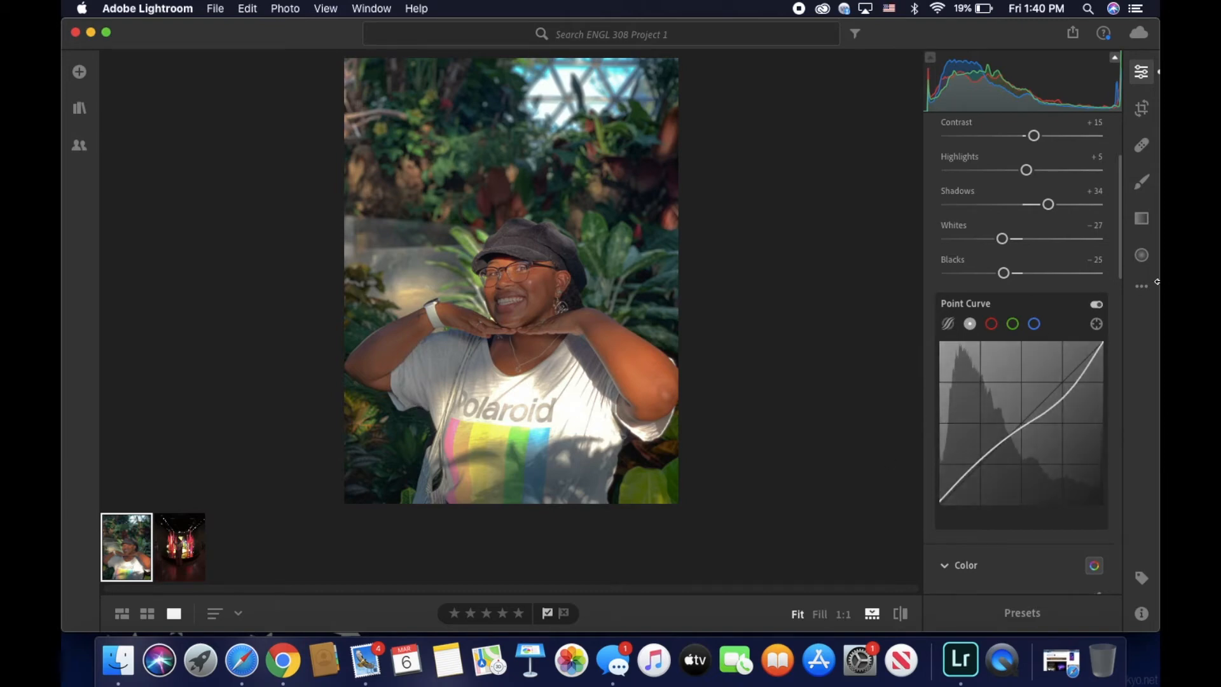
{"action": "left_click_drag", "start_coordinate": [1105, 343], "coordinate": [1114, 356]}
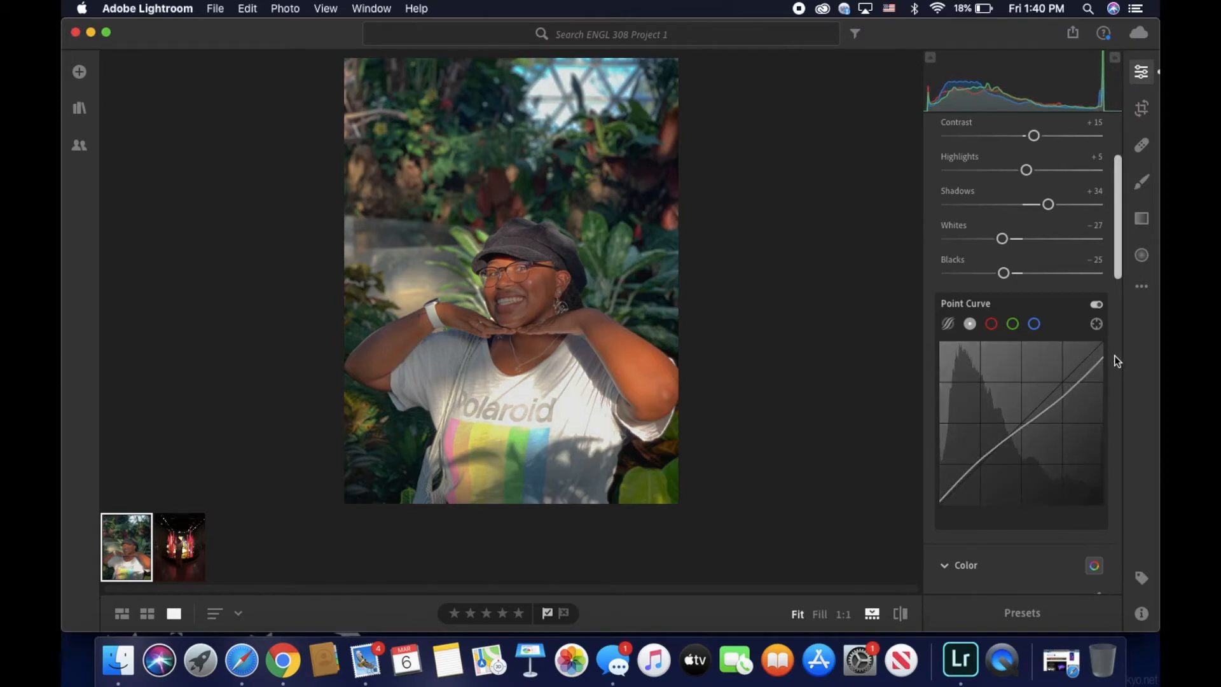
{"action": "mouse_move", "coordinate": [1103, 356]}
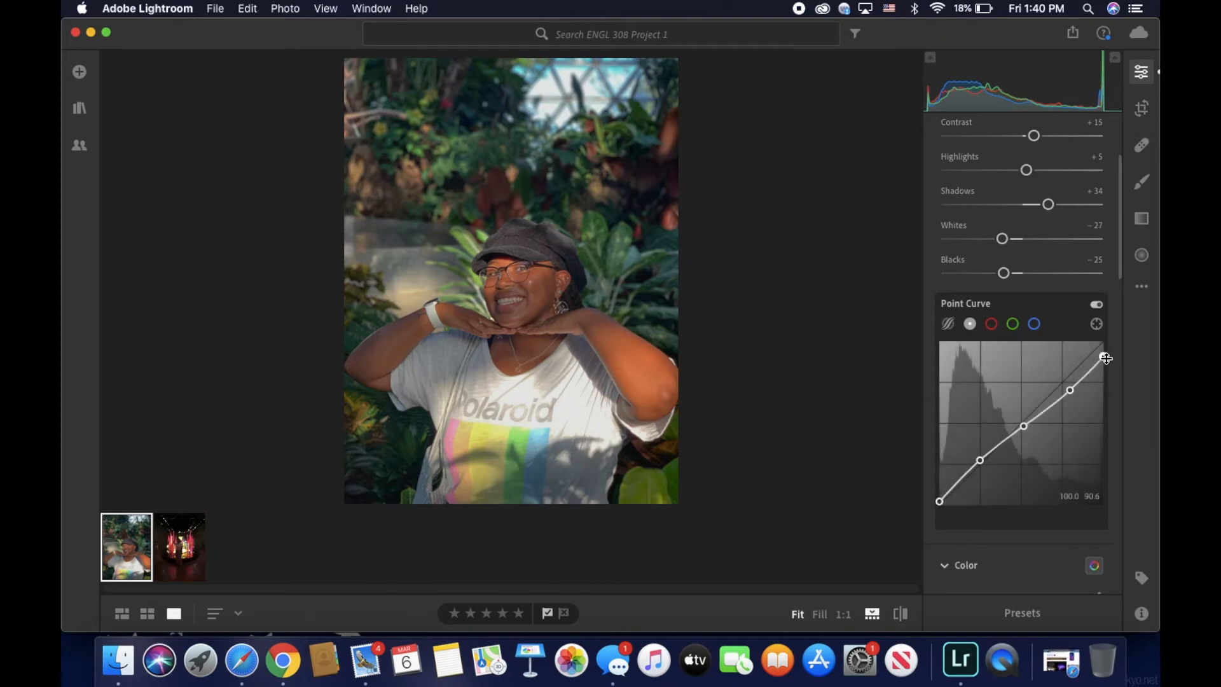
{"action": "left_click_drag", "start_coordinate": [1104, 358], "coordinate": [1102, 351]}
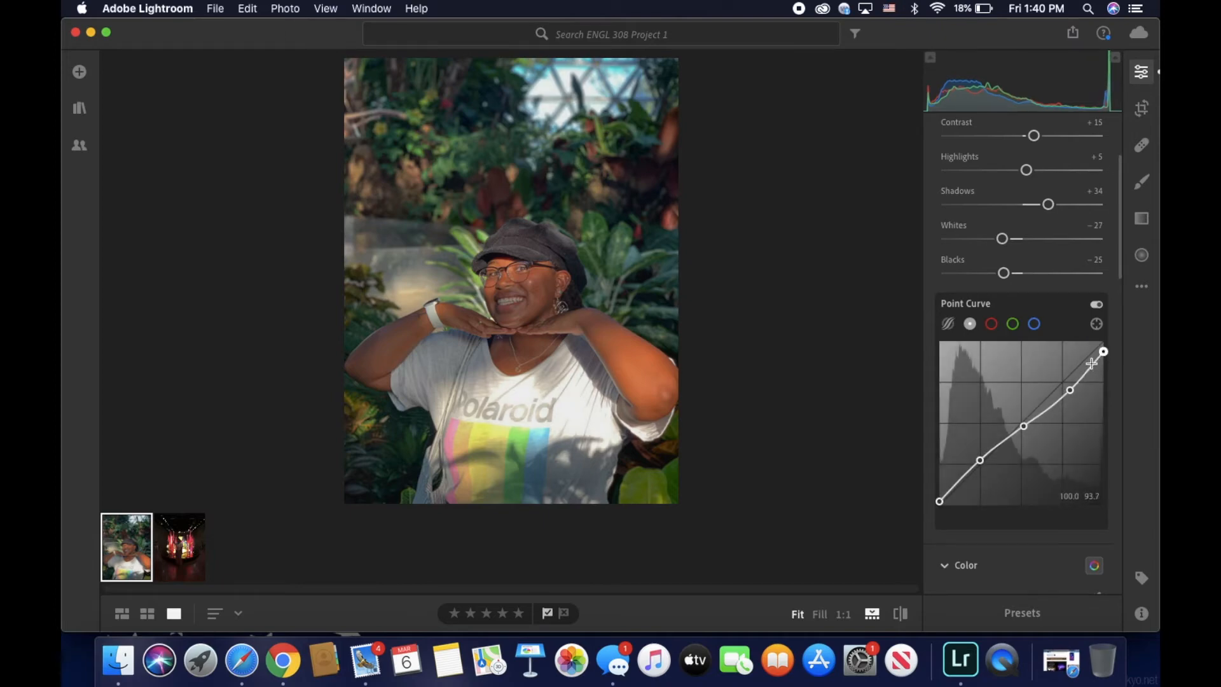
{"action": "left_click_drag", "start_coordinate": [1069, 394], "coordinate": [1066, 387]}
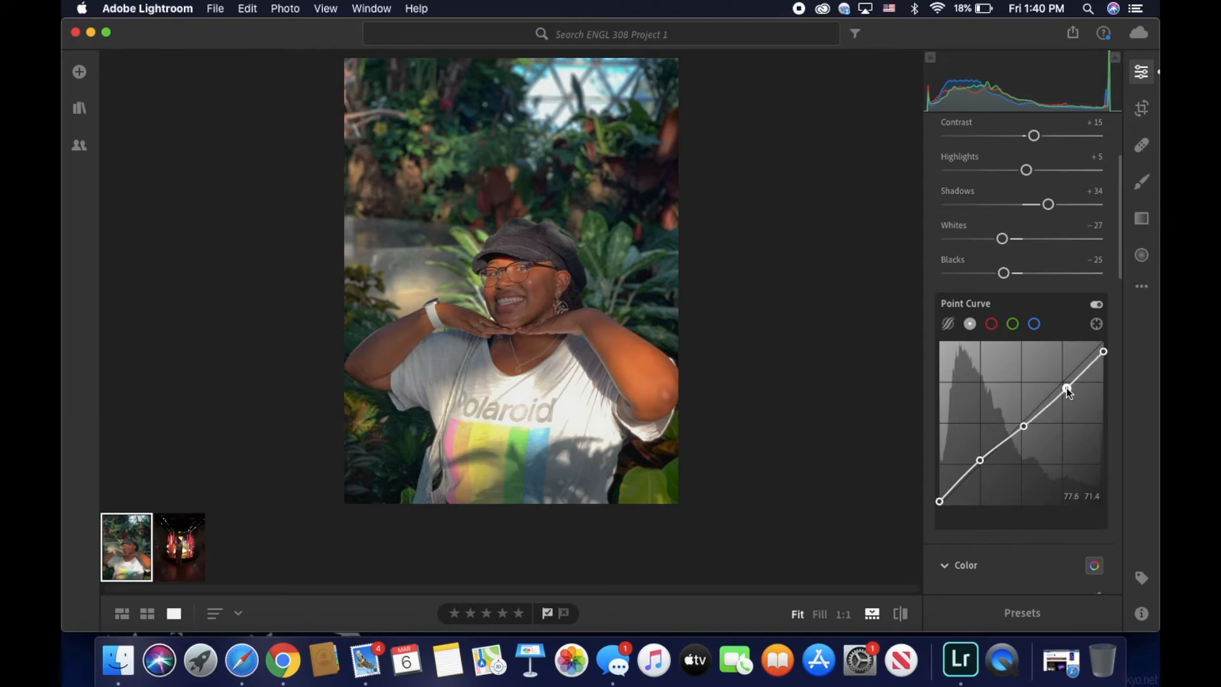
Raise the white end point of the RGB point curve slightly and compare the edit with the original photo.
{"action": "left_click_drag", "start_coordinate": [1105, 353], "coordinate": [1105, 348]}
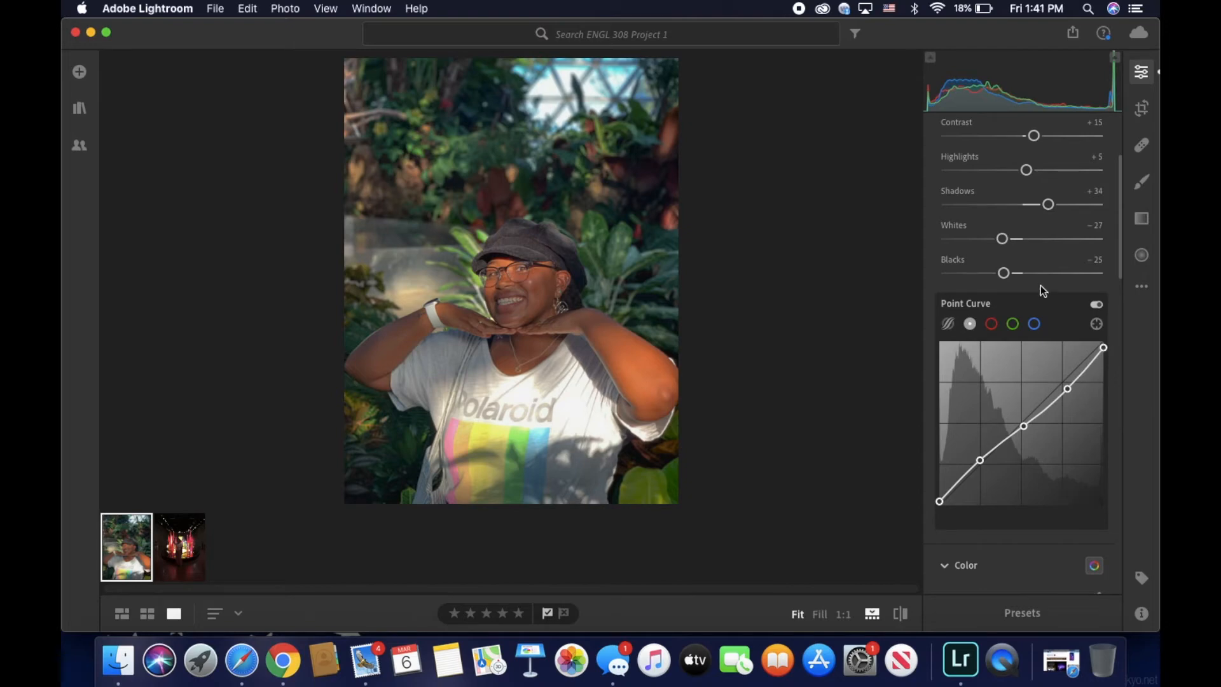
{"action": "left_click", "coordinate": [903, 613]}
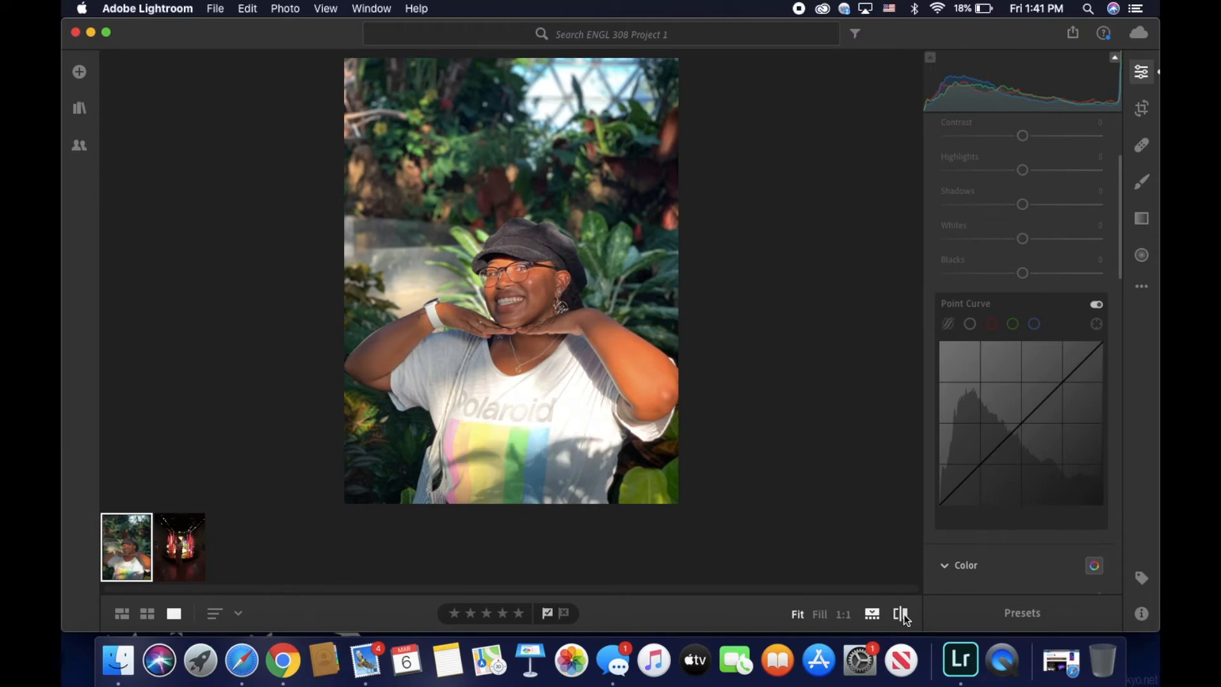
{"action": "left_click", "coordinate": [903, 613]}
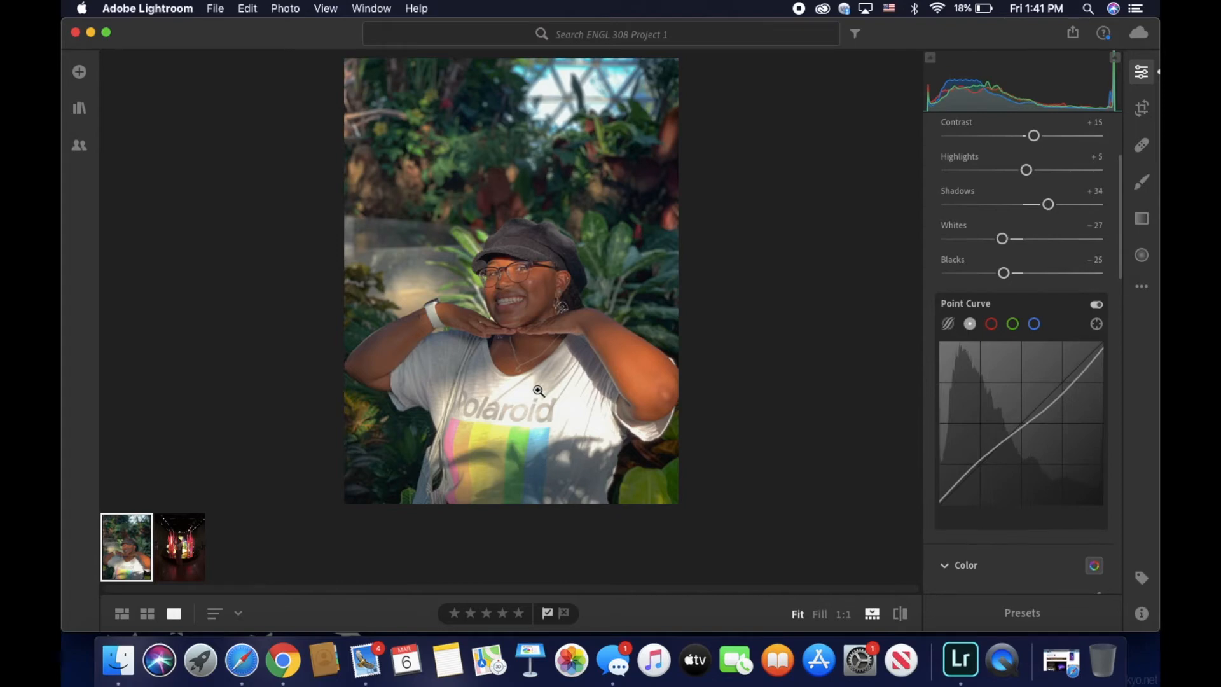
Set the portrait's Temp to +9, Tint to +9, Saturation to +10 and Vibrance to −17.
{"action": "scroll", "coordinate": [994, 304], "scroll_direction": "up", "scroll_amount": 5}
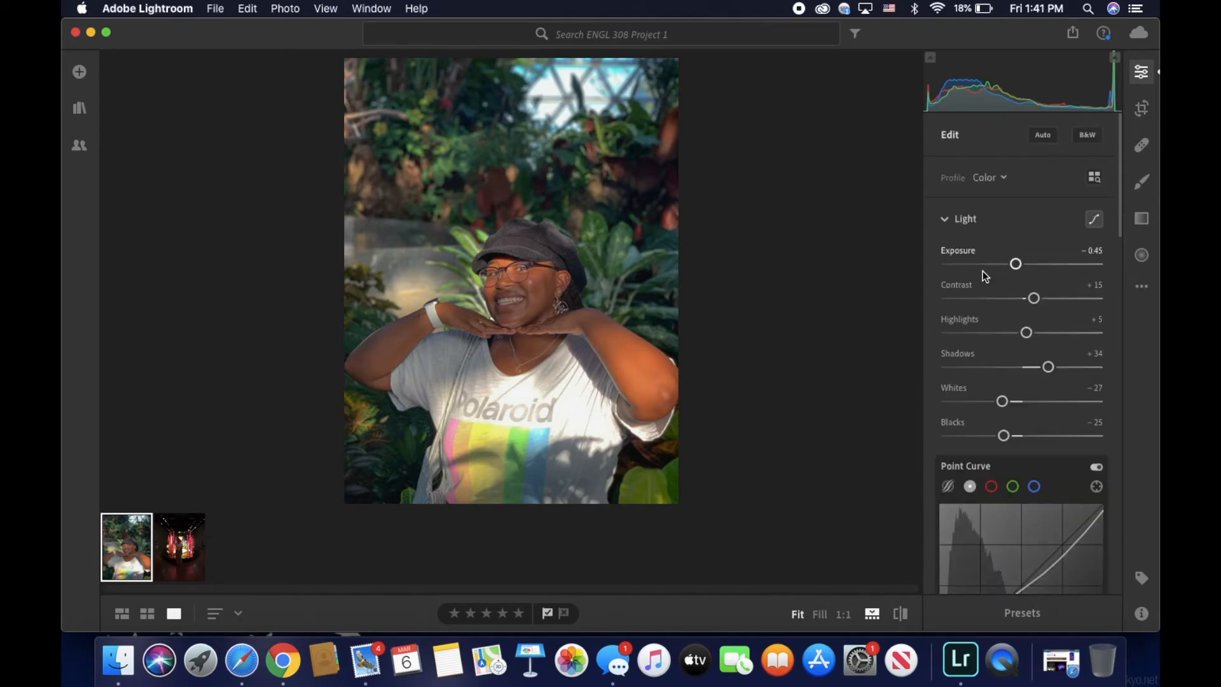
{"action": "left_click", "coordinate": [956, 220]}
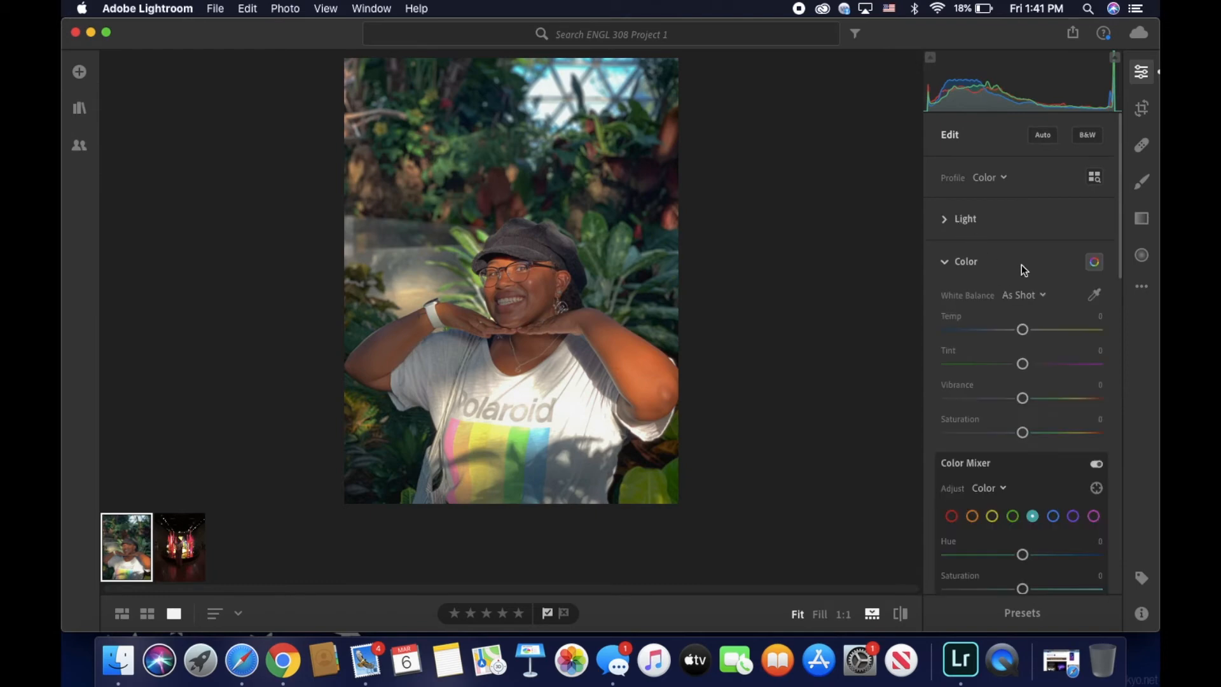
{"action": "scroll", "coordinate": [1021, 265], "scroll_direction": "down", "scroll_amount": 3}
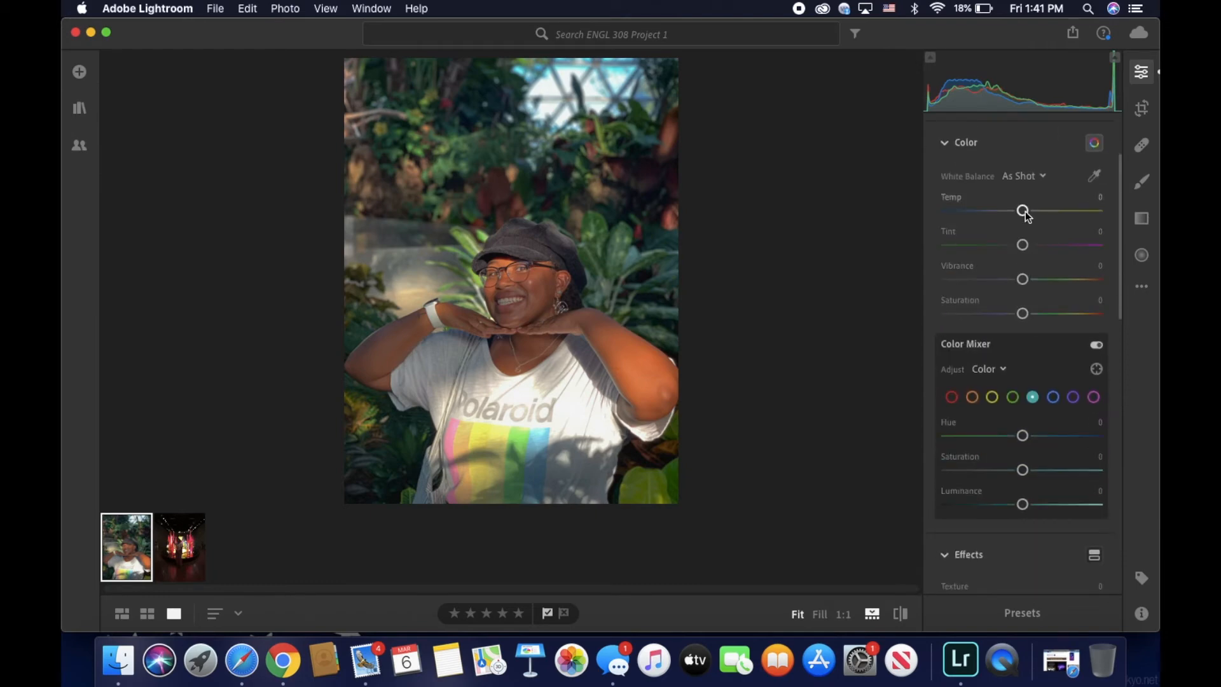
{"action": "mouse_move", "coordinate": [1025, 212]}
{"action": "left_mouse_down"}
{"action": "mouse_move", "coordinate": [925, 210]}
{"action": "mouse_move", "coordinate": [1055, 208]}
{"action": "mouse_move", "coordinate": [1142, 229]}
{"action": "mouse_move", "coordinate": [1081, 212]}
{"action": "mouse_move", "coordinate": [1032, 223]}
{"action": "left_mouse_up"}
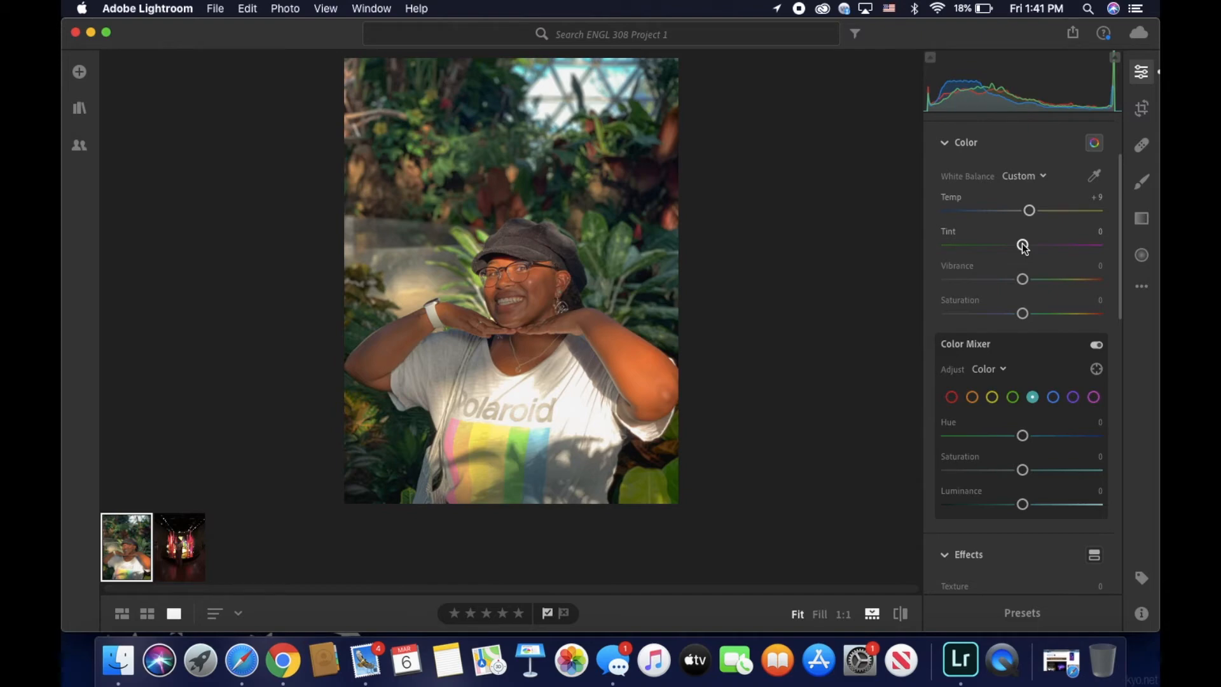
{"action": "mouse_move", "coordinate": [1024, 247]}
{"action": "left_mouse_down"}
{"action": "mouse_move", "coordinate": [932, 250]}
{"action": "mouse_move", "coordinate": [1123, 258]}
{"action": "mouse_move", "coordinate": [1027, 265]}
{"action": "left_mouse_up"}
{"action": "left_click_drag", "start_coordinate": [1027, 266], "coordinate": [1028, 266]}
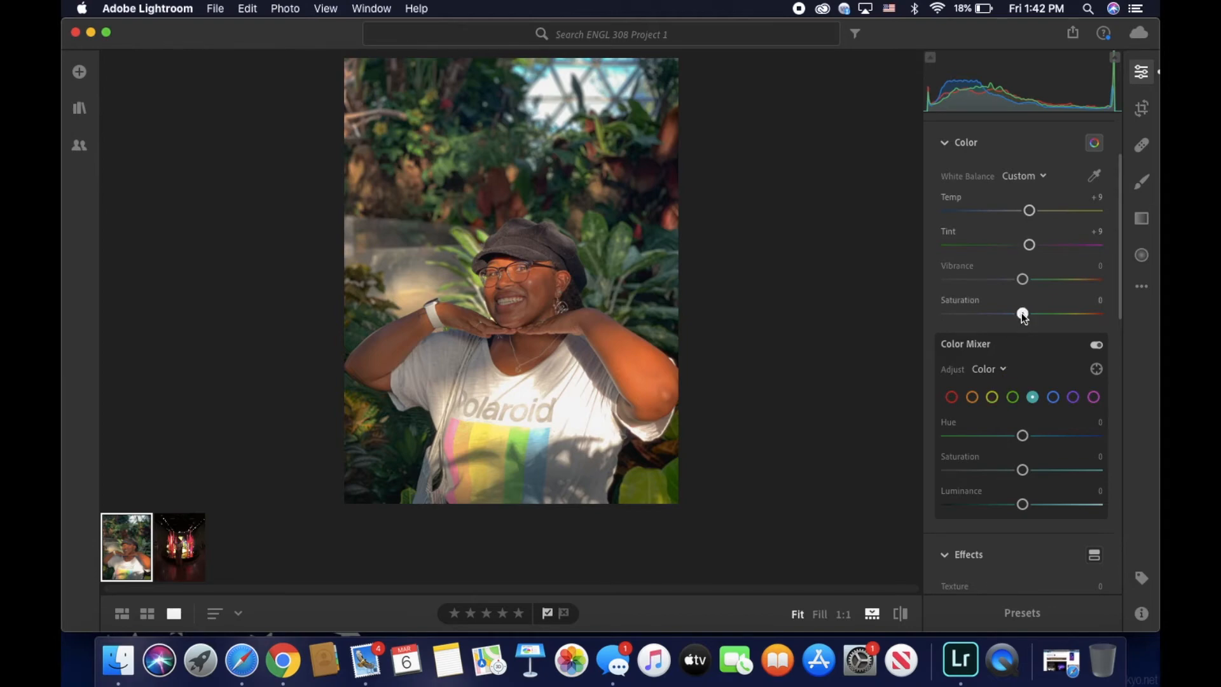
{"action": "left_click_drag", "start_coordinate": [1022, 312], "coordinate": [1028, 315]}
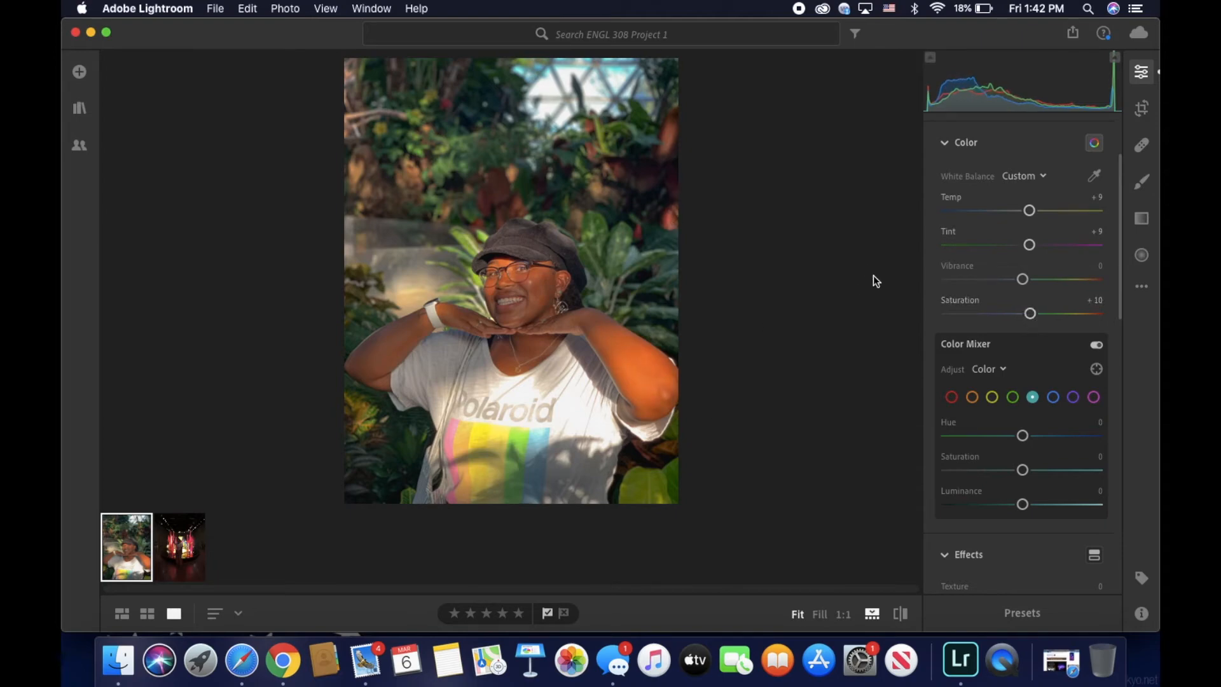
{"action": "left_click_drag", "start_coordinate": [1021, 279], "coordinate": [1010, 285]}
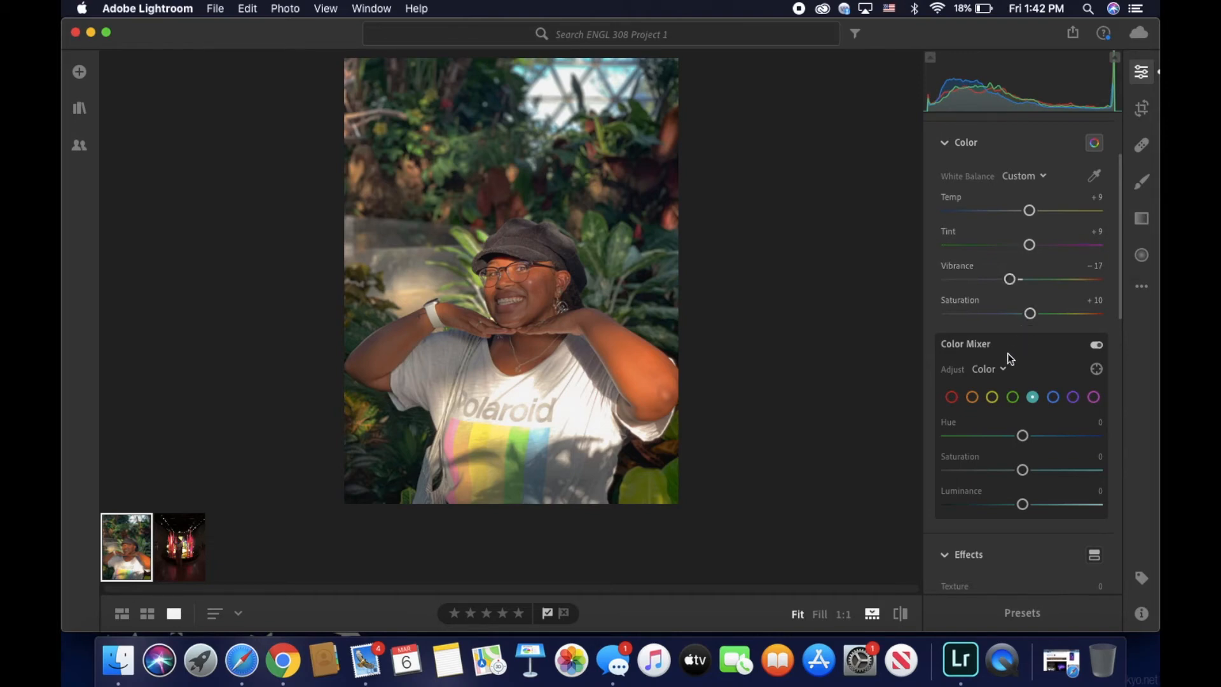
Adjust the reds in the Color Mixer to Hue +3, Saturation +12 and Luminance −18.
{"action": "left_click", "coordinate": [952, 398]}
{"action": "mouse_move", "coordinate": [1022, 437]}
{"action": "left_mouse_down"}
{"action": "mouse_move", "coordinate": [1091, 437]}
{"action": "mouse_move", "coordinate": [903, 402]}
{"action": "mouse_move", "coordinate": [967, 438]}
{"action": "mouse_move", "coordinate": [1025, 448]}
{"action": "left_mouse_up"}
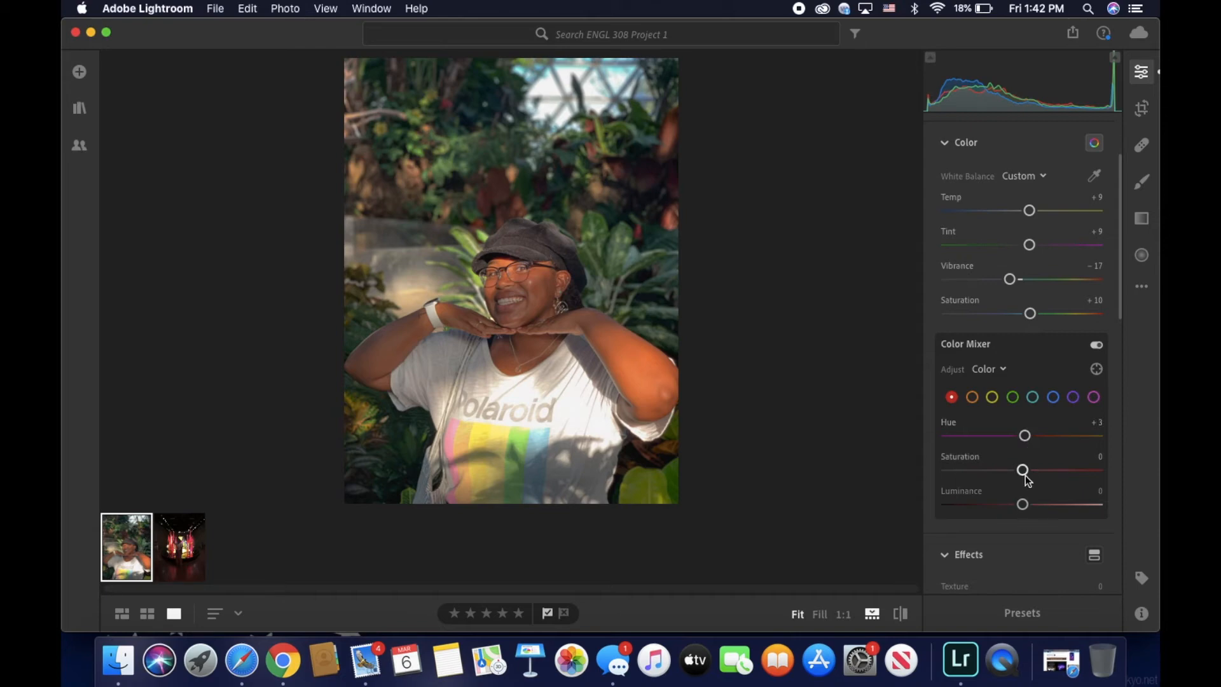
{"action": "left_click_drag", "start_coordinate": [1025, 471], "coordinate": [1034, 474]}
{"action": "left_click_drag", "start_coordinate": [1022, 504], "coordinate": [1009, 504]}
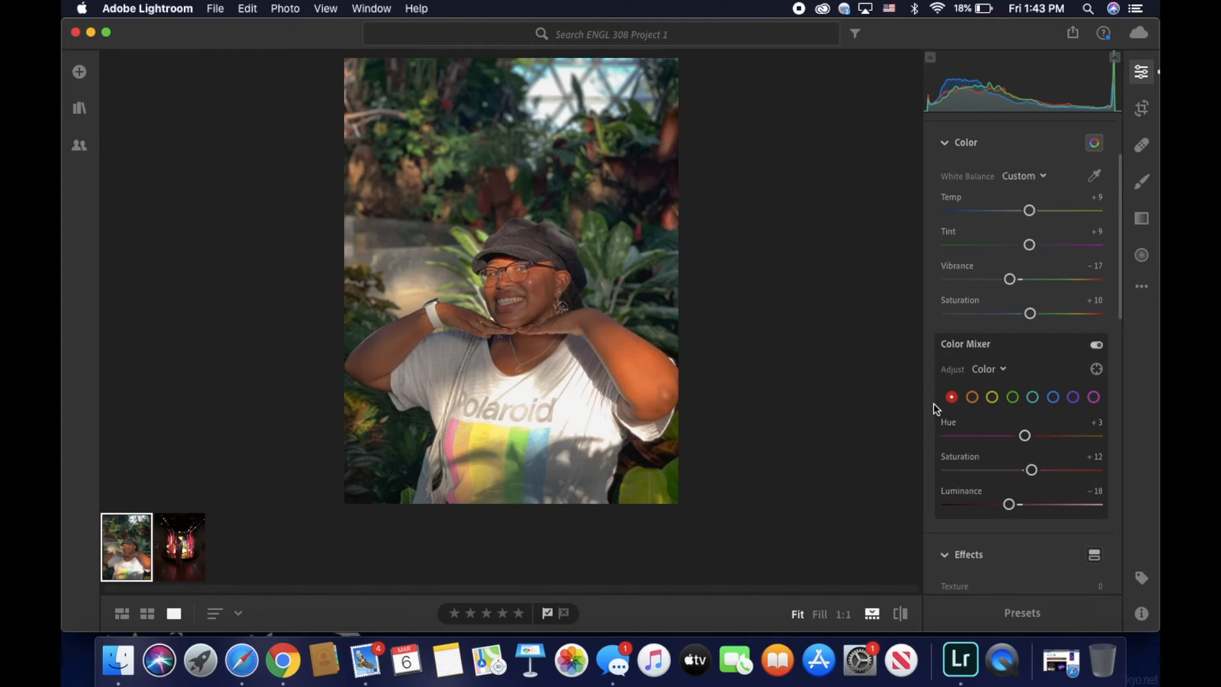
Raise the Hue of the oranges slightly in the Color Mixer and lower their Saturation a little.
{"action": "left_click", "coordinate": [972, 397]}
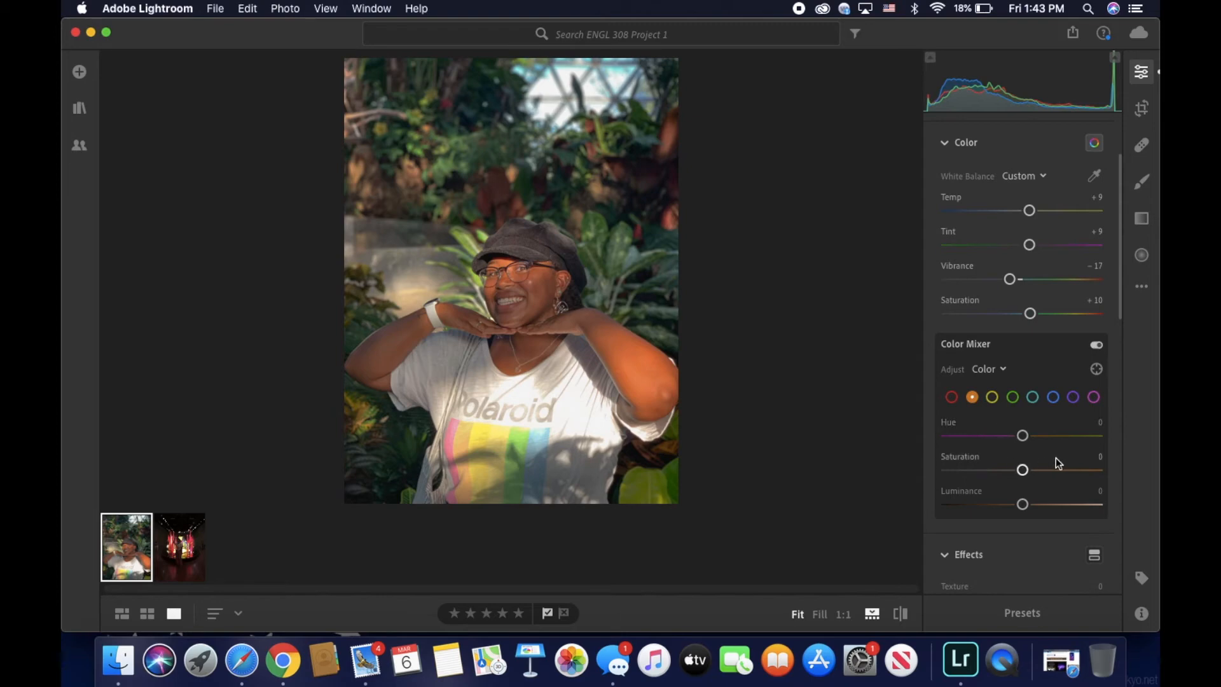
{"action": "mouse_move", "coordinate": [1023, 436]}
{"action": "left_mouse_down"}
{"action": "mouse_move", "coordinate": [964, 434]}
{"action": "mouse_move", "coordinate": [1120, 435]}
{"action": "mouse_move", "coordinate": [1027, 443]}
{"action": "left_mouse_up"}
{"action": "left_click_drag", "start_coordinate": [1022, 470], "coordinate": [1017, 477]}
Set the yellows in the Color Mixer to Hue +5 and Saturation +16, and lower their Luminance.
{"action": "left_click", "coordinate": [992, 397]}
{"action": "mouse_move", "coordinate": [1023, 435]}
{"action": "left_mouse_down"}
{"action": "mouse_move", "coordinate": [1131, 439]}
{"action": "mouse_move", "coordinate": [937, 436]}
{"action": "mouse_move", "coordinate": [1110, 450]}
{"action": "mouse_move", "coordinate": [1024, 440]}
{"action": "left_mouse_up"}
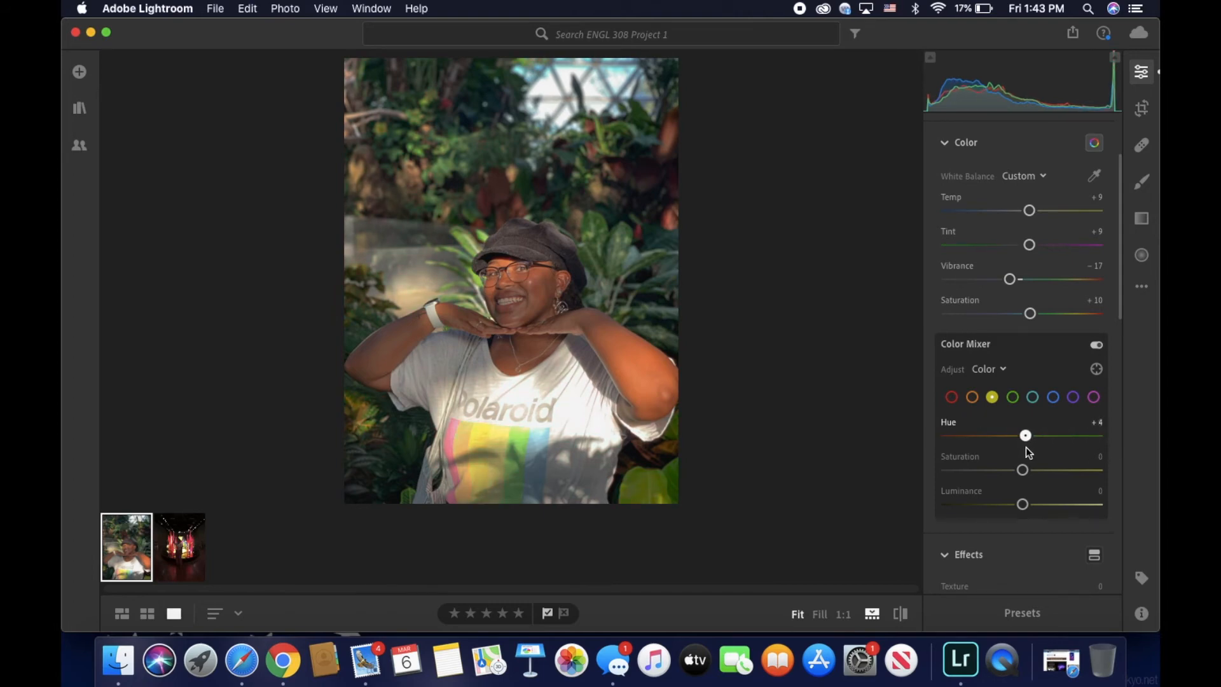
{"action": "left_click_drag", "start_coordinate": [1025, 448], "coordinate": [1027, 449]}
{"action": "left_click_drag", "start_coordinate": [1023, 469], "coordinate": [1036, 475]}
{"action": "left_click_drag", "start_coordinate": [1023, 505], "coordinate": [1002, 506]}
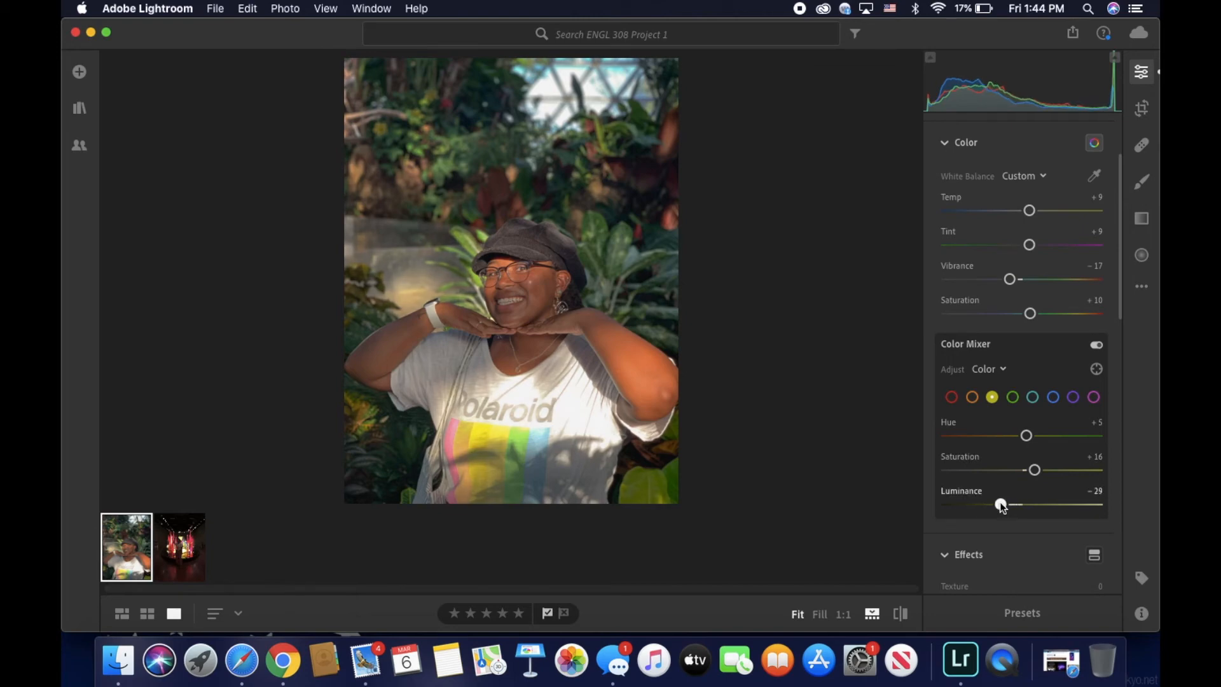
{"action": "left_click_drag", "start_coordinate": [1001, 506], "coordinate": [1003, 507]}
{"action": "left_click_drag", "start_coordinate": [1001, 505], "coordinate": [1003, 506]}
Set the greens in the Color Mixer to Saturation −38 and Luminance −36, and compare the result with the original.
{"action": "left_click", "coordinate": [1013, 398]}
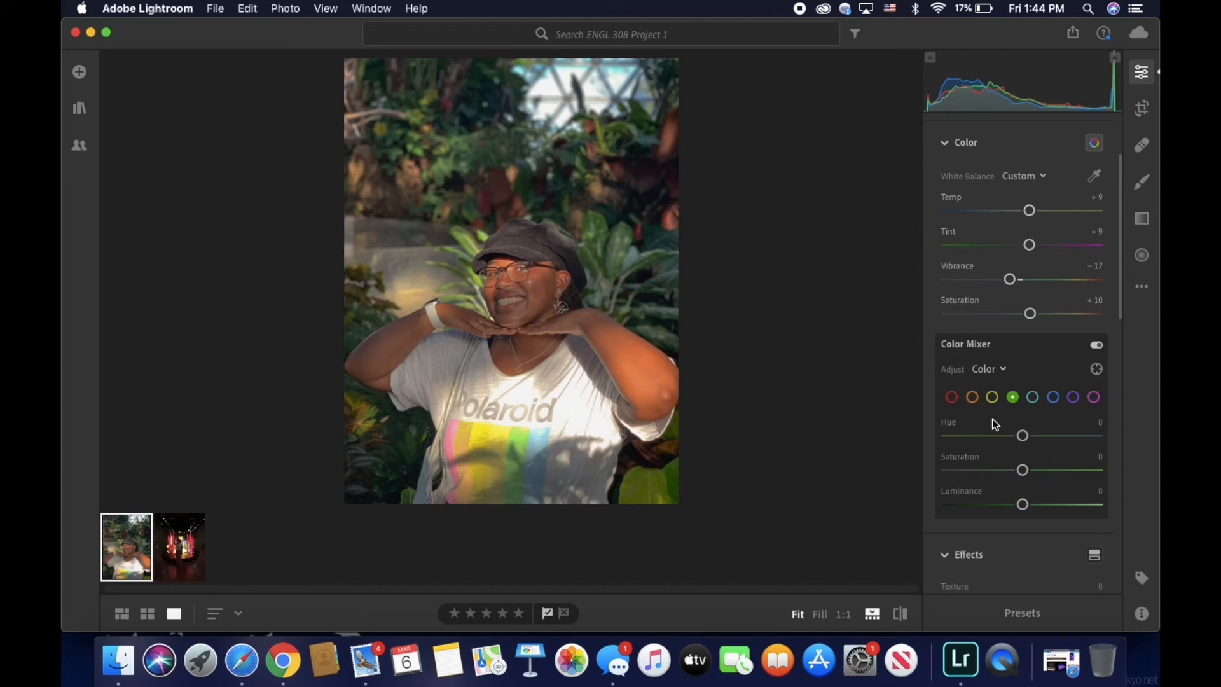
{"action": "mouse_move", "coordinate": [1021, 435]}
{"action": "left_mouse_down"}
{"action": "mouse_move", "coordinate": [918, 415]}
{"action": "mouse_move", "coordinate": [1123, 440]}
{"action": "mouse_move", "coordinate": [1019, 440]}
{"action": "left_mouse_up"}
{"action": "left_click_drag", "start_coordinate": [1023, 470], "coordinate": [1002, 516]}
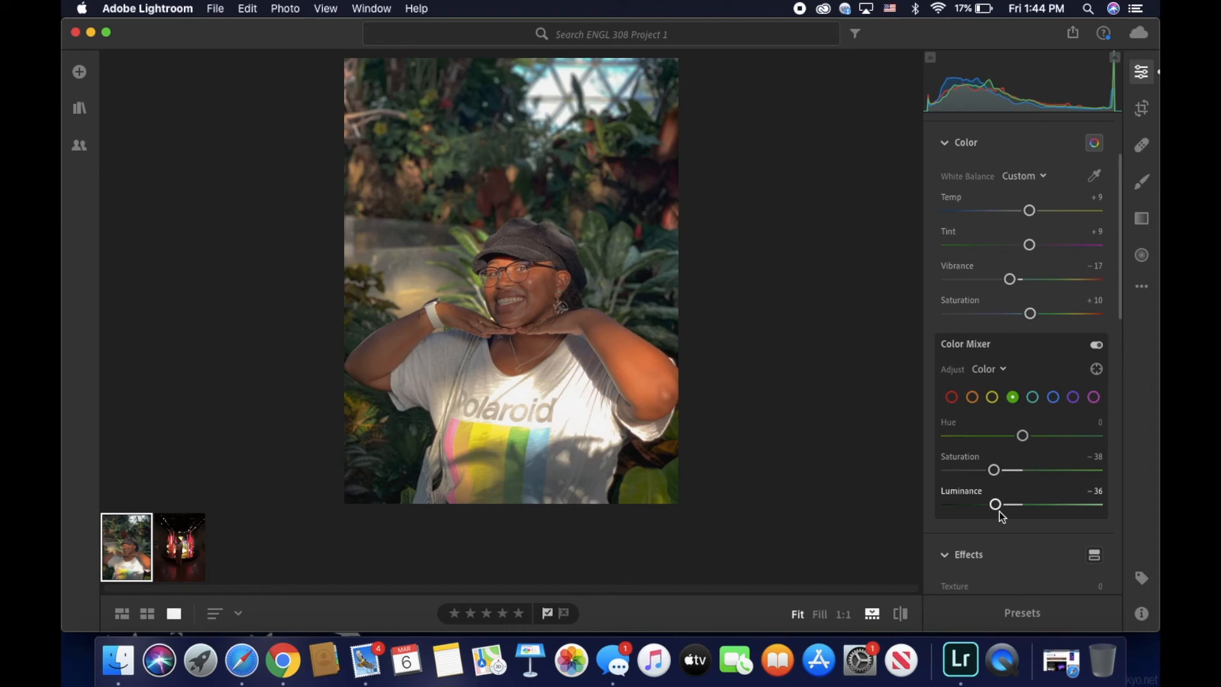
{"action": "left_click", "coordinate": [899, 615]}
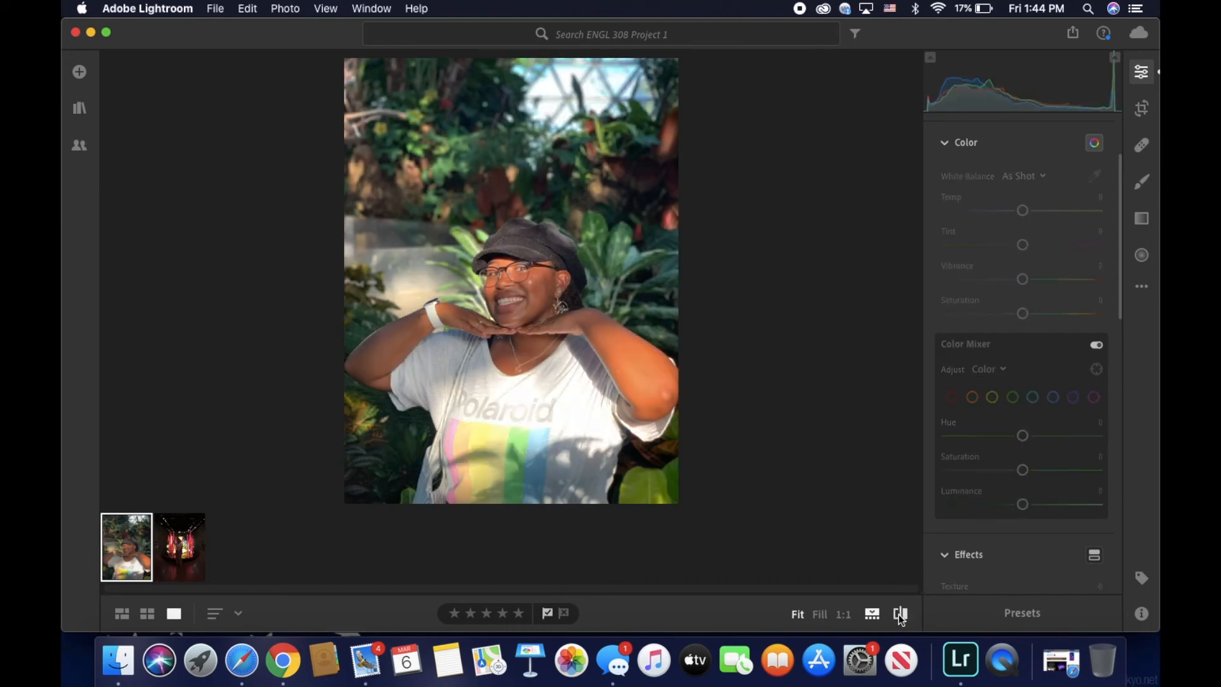
{"action": "left_click", "coordinate": [899, 614]}
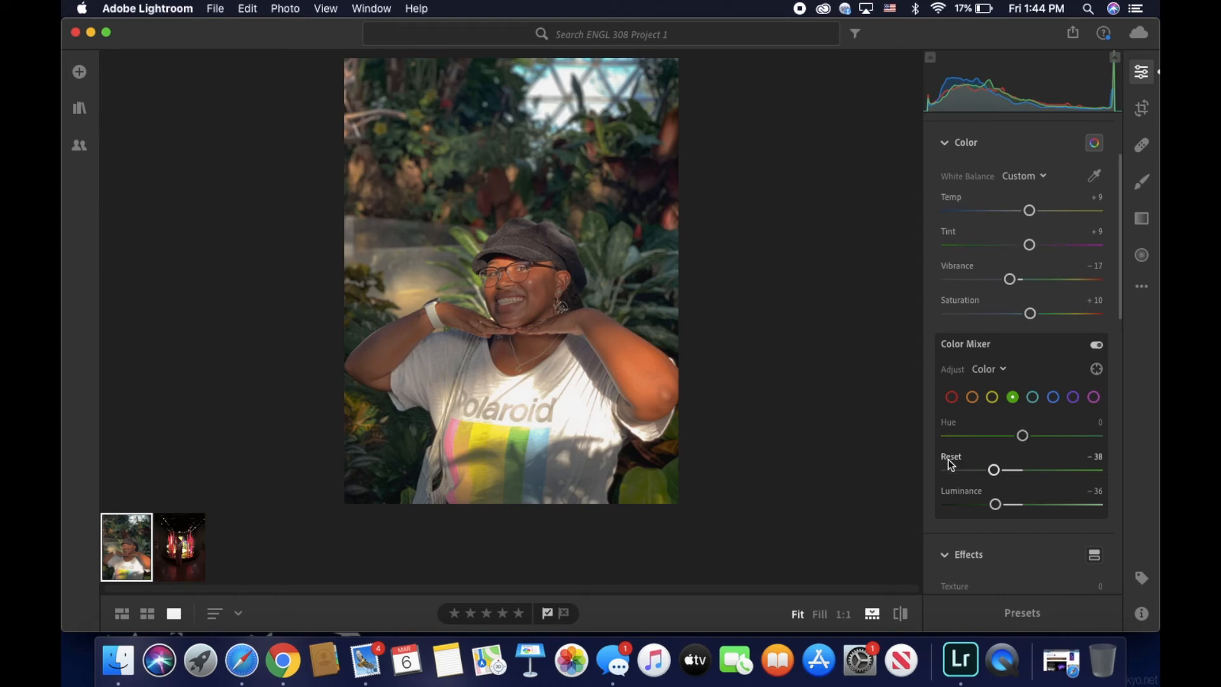
Set the portrait's effects to Texture +11, Clarity +6 and Grain 4.
{"action": "scroll", "coordinate": [983, 504], "scroll_direction": "down", "scroll_amount": 1}
{"action": "scroll", "coordinate": [946, 265], "scroll_direction": "up", "scroll_amount": 5}
{"action": "left_click", "coordinate": [946, 264]}
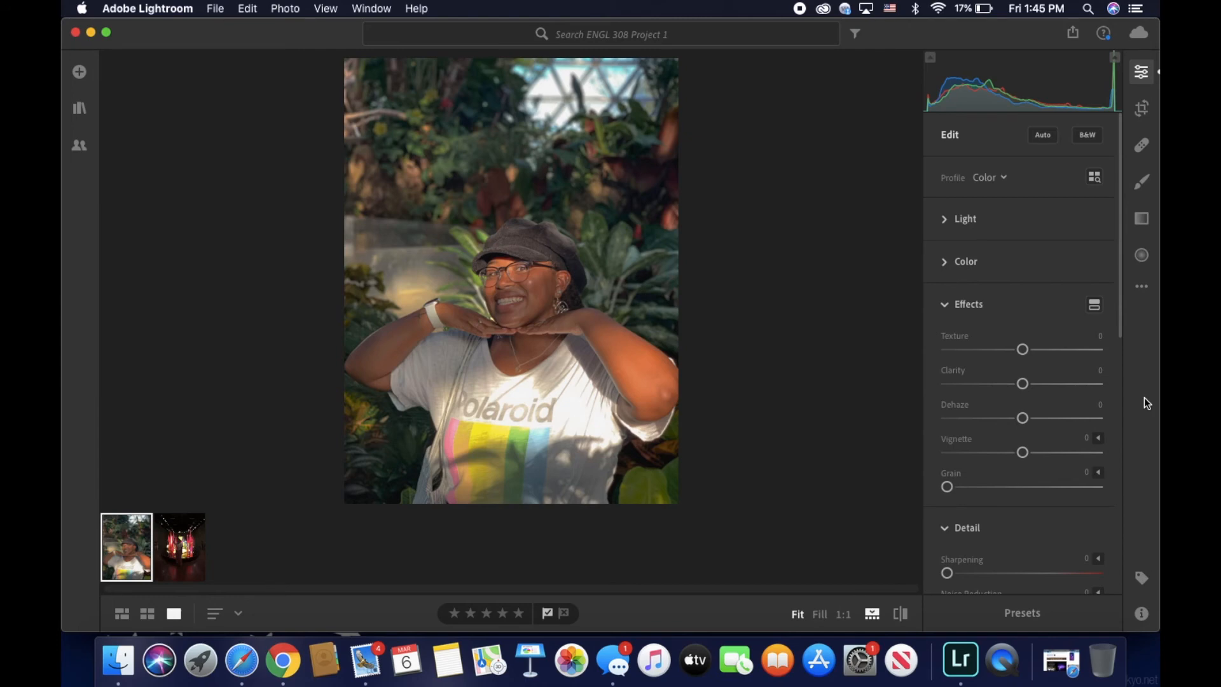
{"action": "left_click_drag", "start_coordinate": [1023, 354], "coordinate": [1023, 353]}
{"action": "left_click_drag", "start_coordinate": [1024, 355], "coordinate": [1031, 361]}
{"action": "left_click_drag", "start_coordinate": [1025, 385], "coordinate": [1031, 389]}
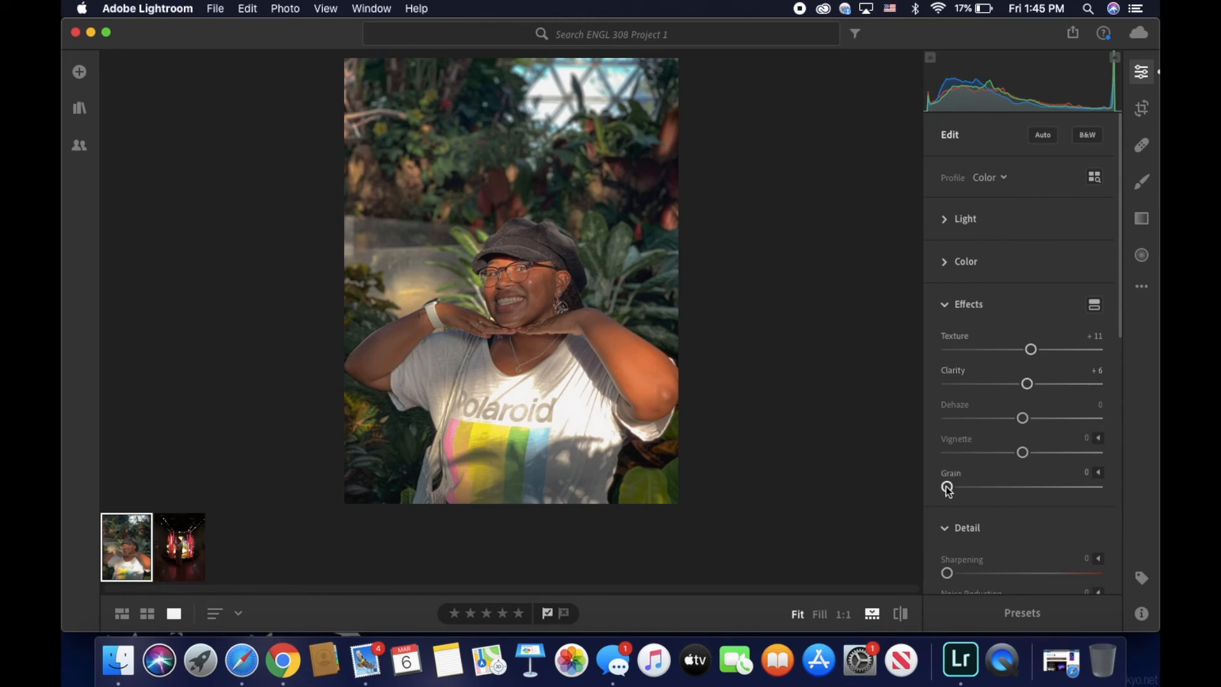
{"action": "left_click_drag", "start_coordinate": [947, 487], "coordinate": [953, 488]}
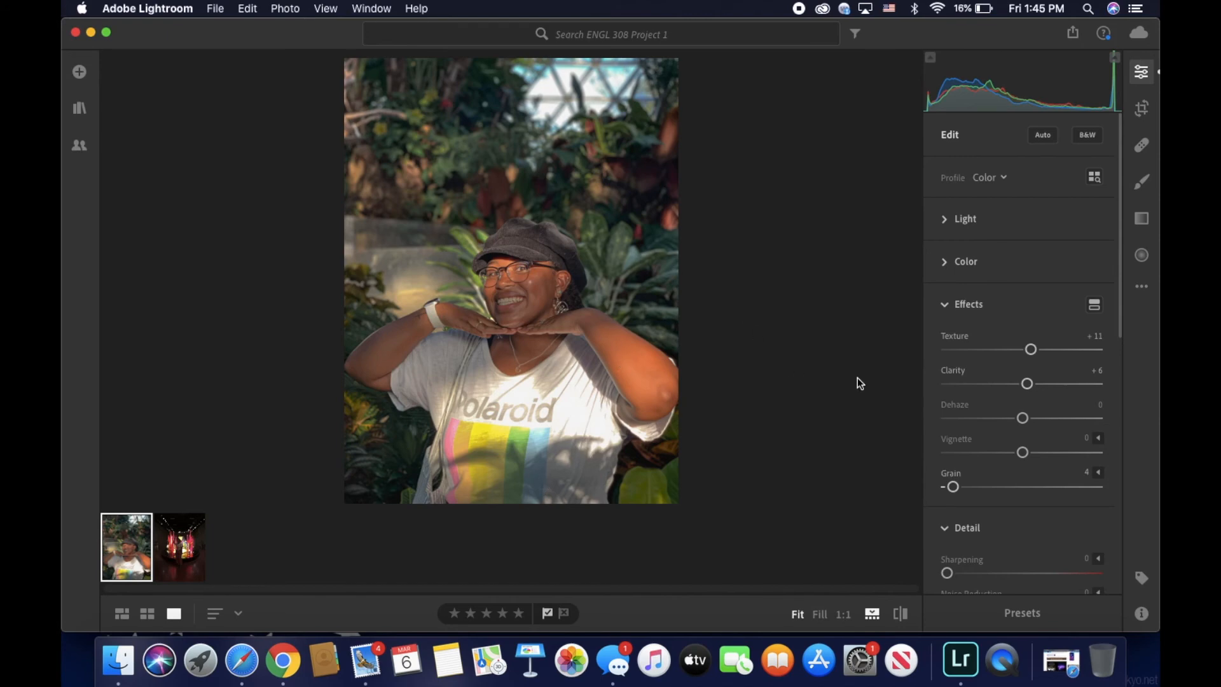
Try the portrait's Sharpening at 150 and reset it to its default.
{"action": "scroll", "coordinate": [931, 409], "scroll_direction": "down", "scroll_amount": 5}
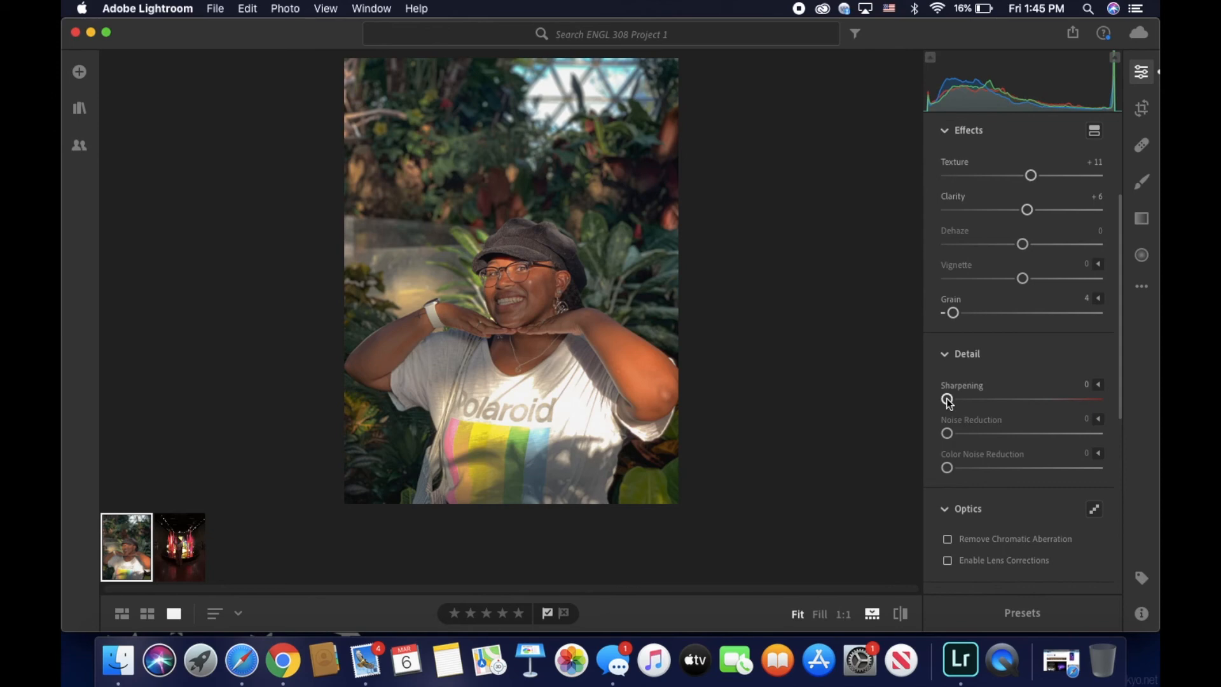
{"action": "left_click_drag", "start_coordinate": [948, 401], "coordinate": [1091, 423]}
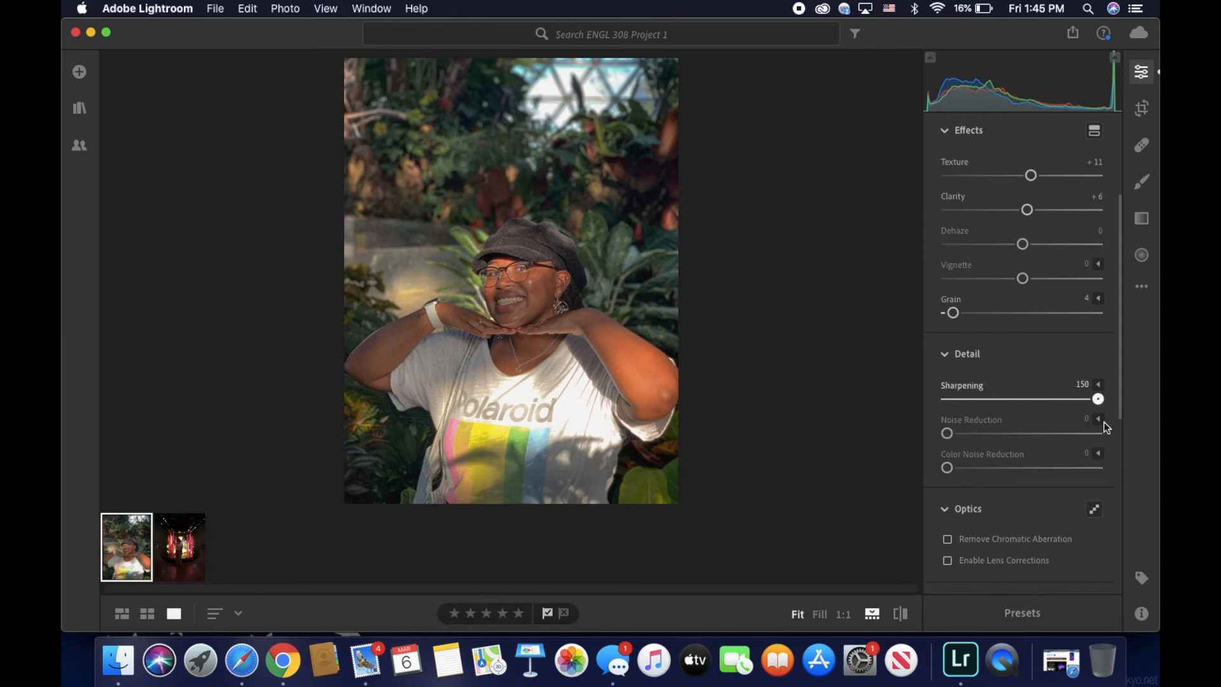
{"action": "double_click", "coordinate": [962, 386]}
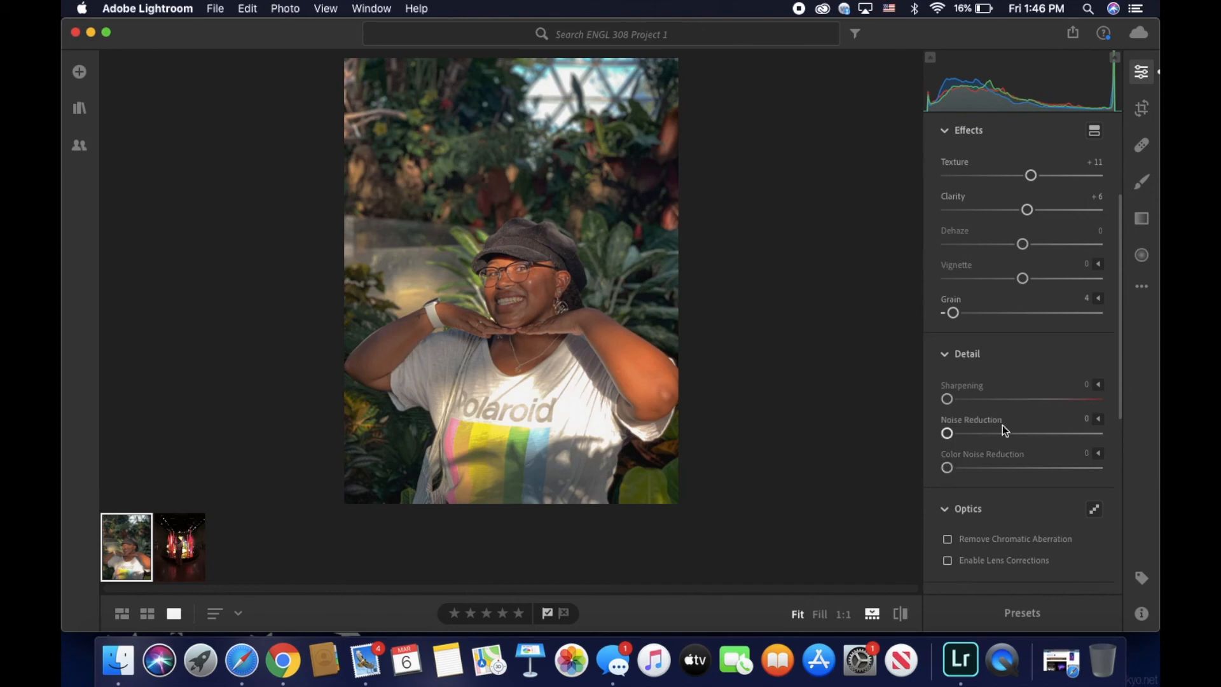
Correct the portrait's geometry with Distortion +31 and Vertical +5, and constrain the crop to remove the white borders.
{"action": "scroll", "coordinate": [1019, 513], "scroll_direction": "down", "scroll_amount": 5}
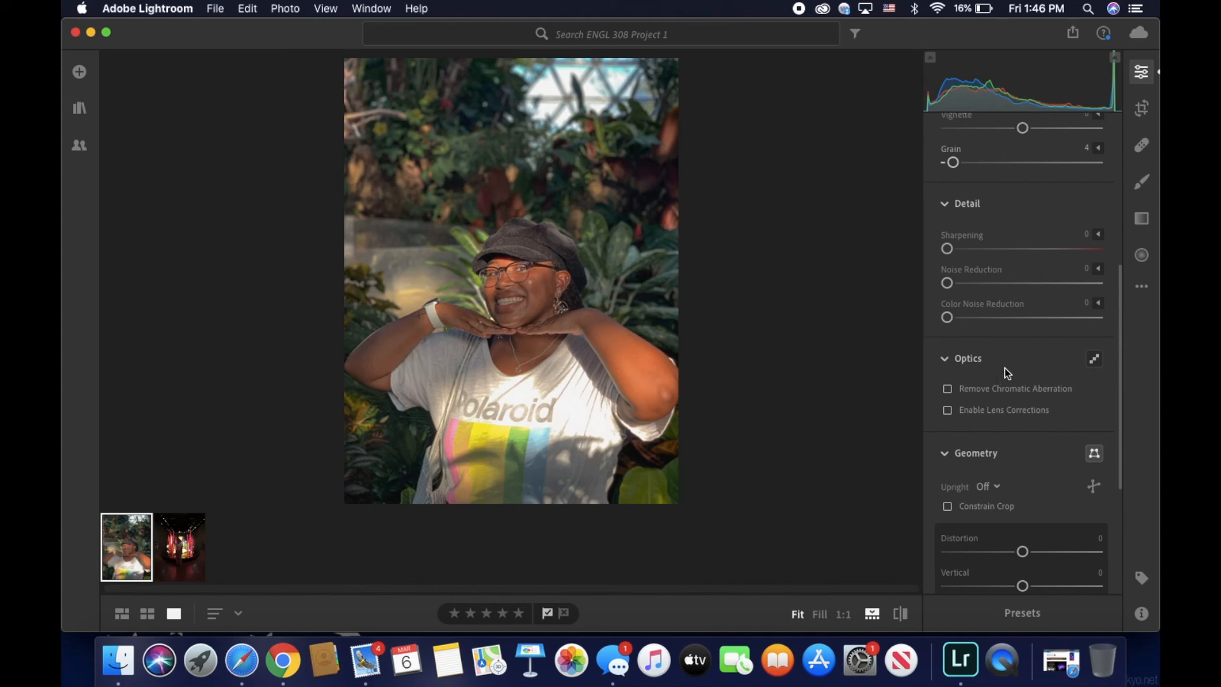
{"action": "left_click", "coordinate": [944, 361]}
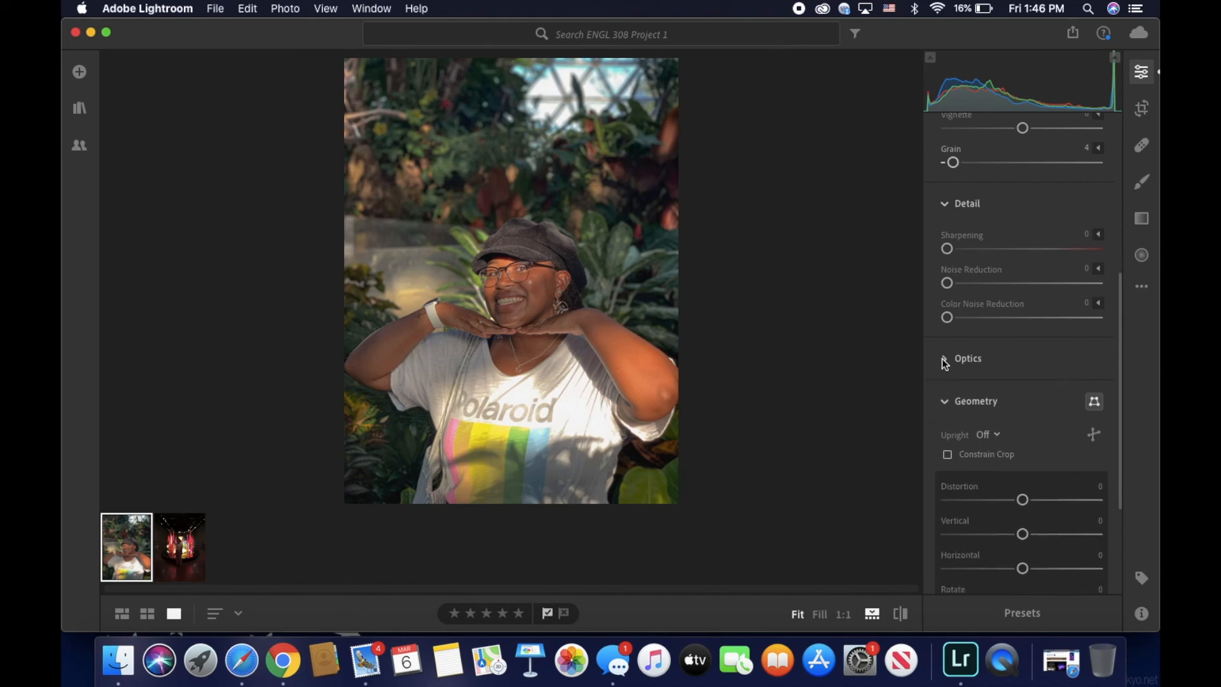
{"action": "left_click", "coordinate": [945, 203]}
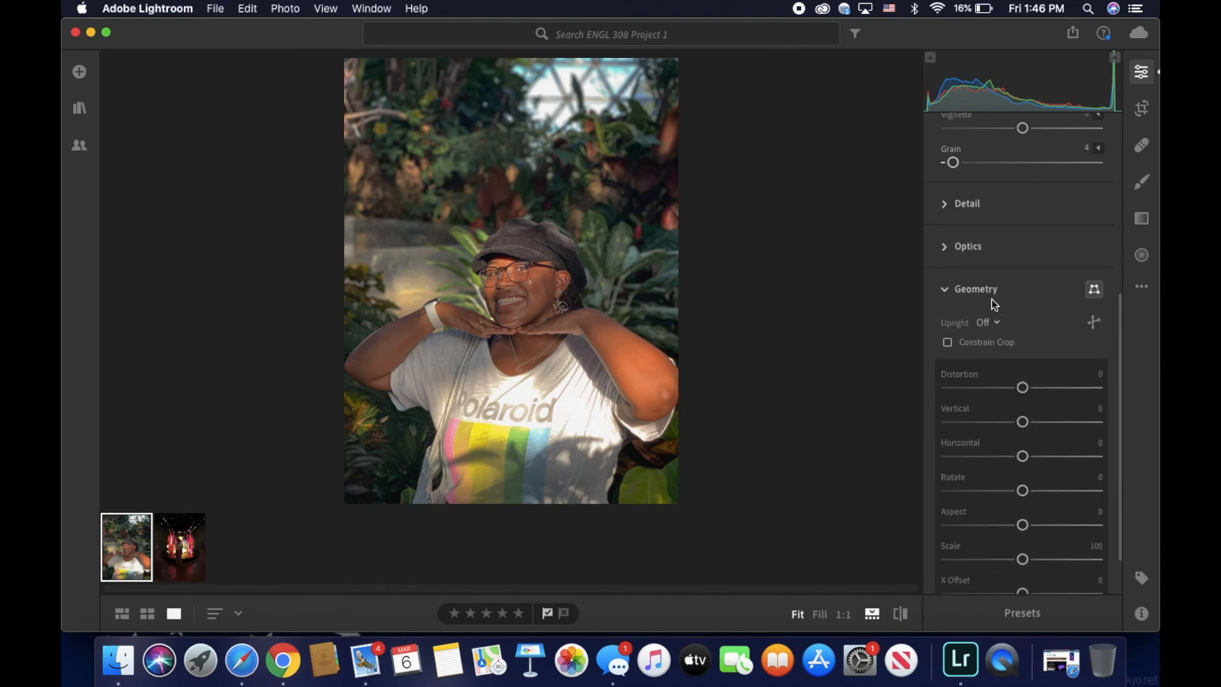
{"action": "scroll", "coordinate": [994, 304], "scroll_direction": "down", "scroll_amount": 3}
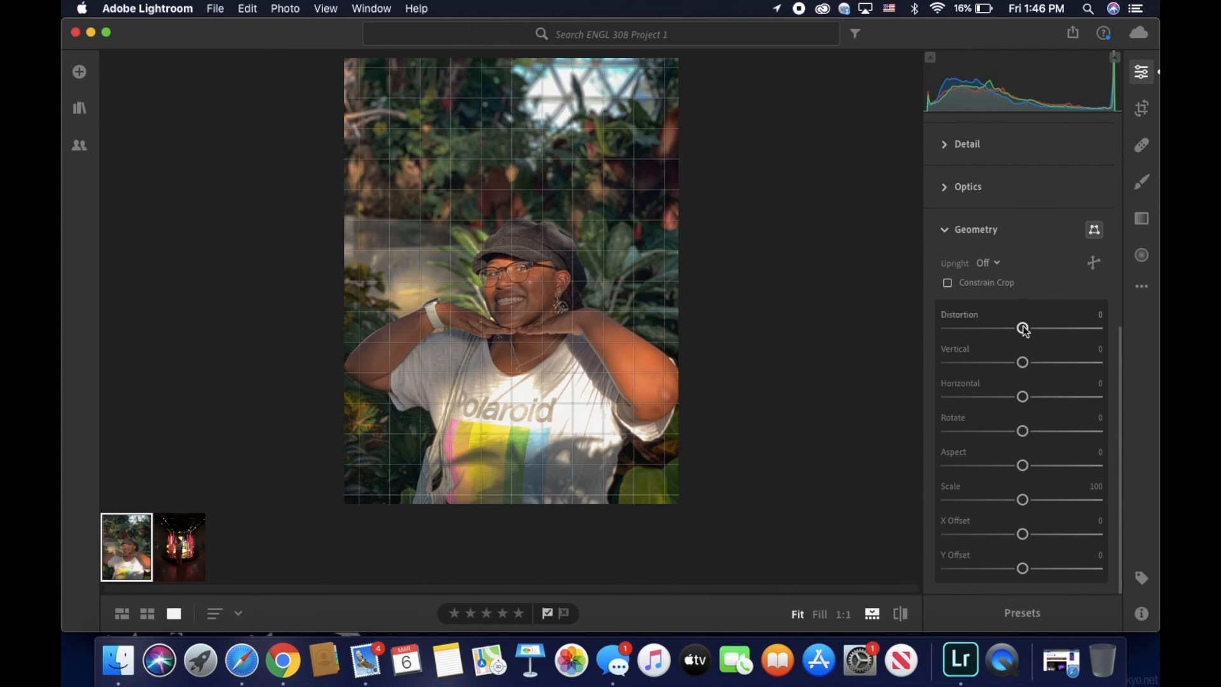
{"action": "left_click_drag", "start_coordinate": [1024, 331], "coordinate": [1028, 331]}
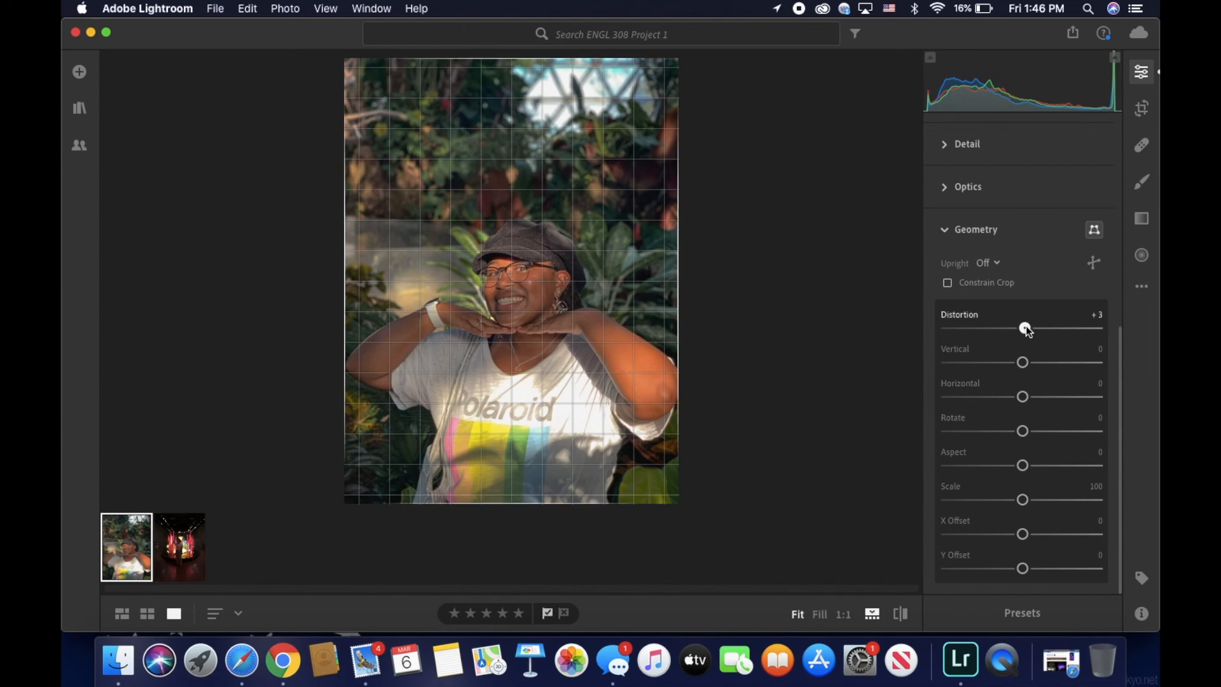
{"action": "left_click_drag", "start_coordinate": [1027, 330], "coordinate": [1047, 331]}
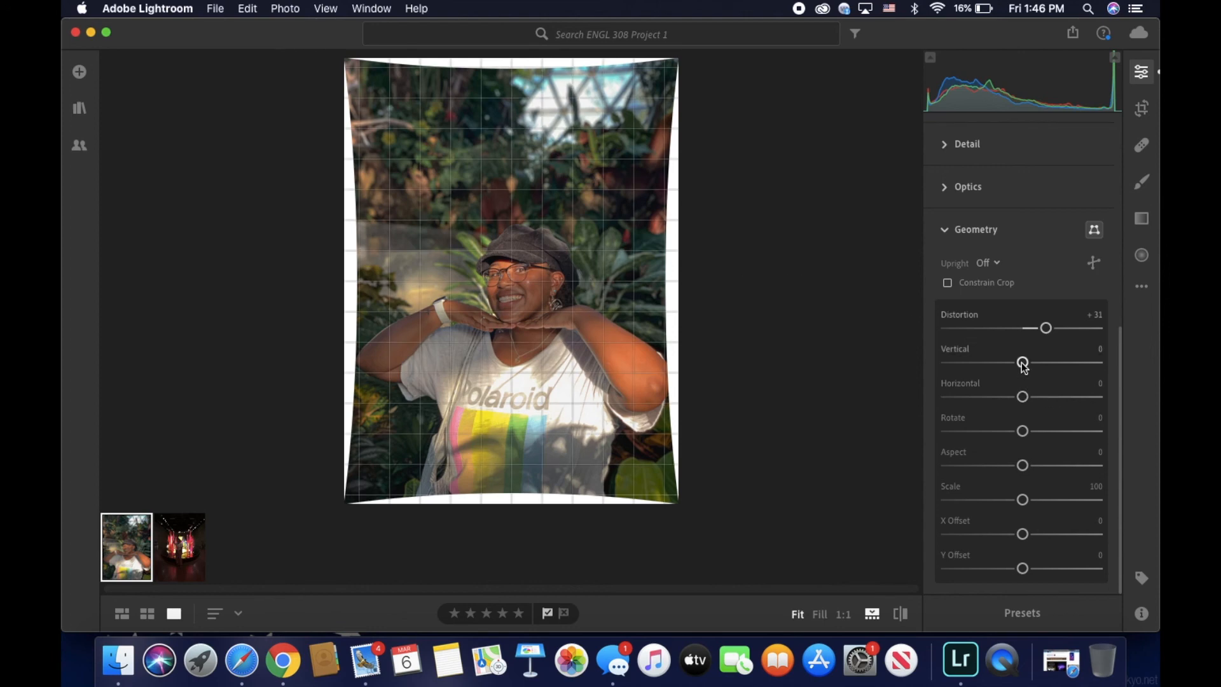
{"action": "left_click_drag", "start_coordinate": [1021, 363], "coordinate": [1024, 363]}
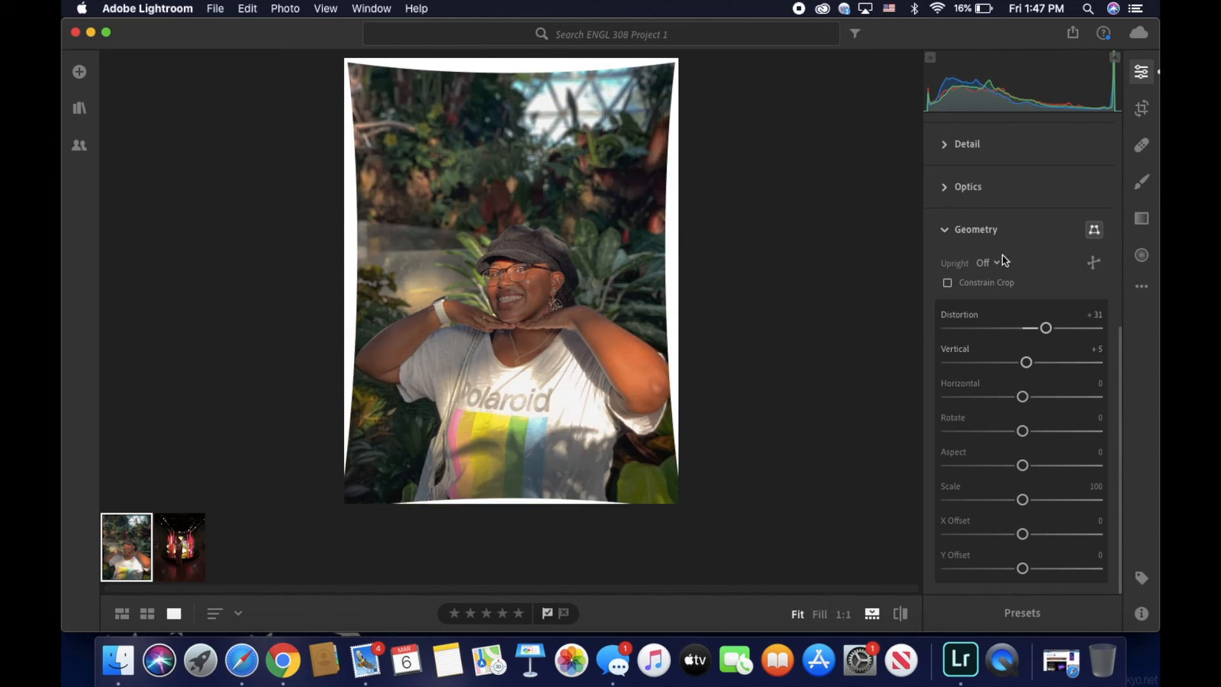
{"action": "left_click", "coordinate": [948, 283]}
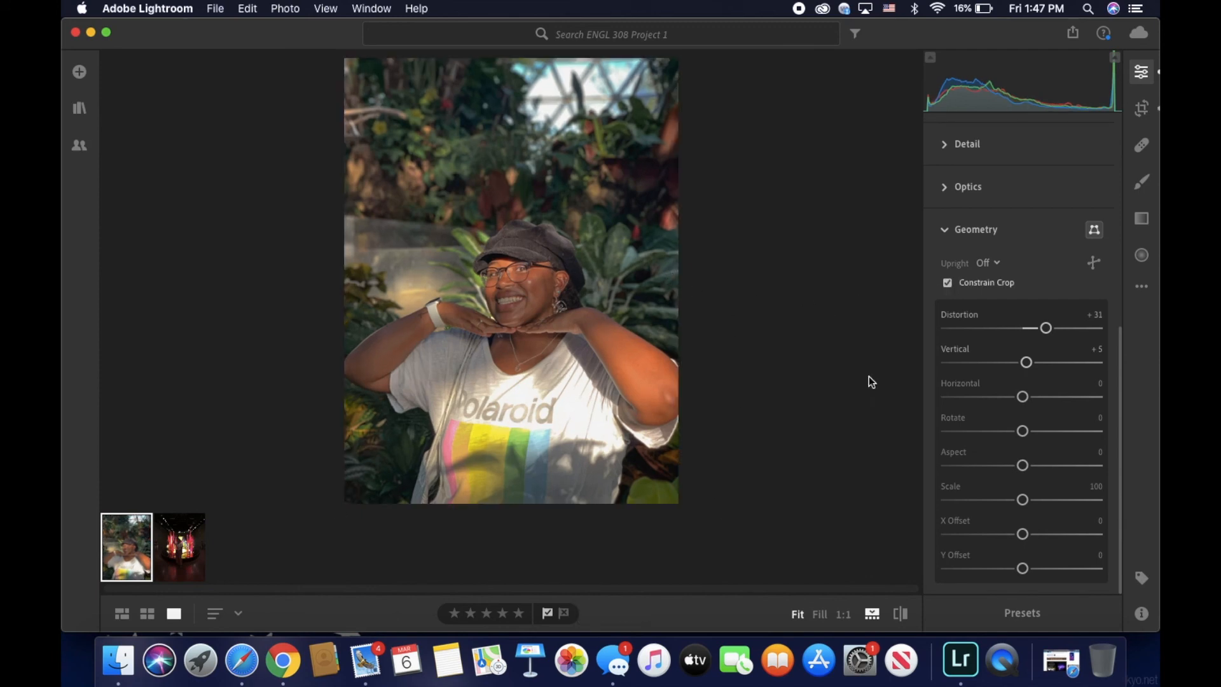
Compare the fully edited portrait with the original and return to the edited version.
{"action": "left_click", "coordinate": [901, 614]}
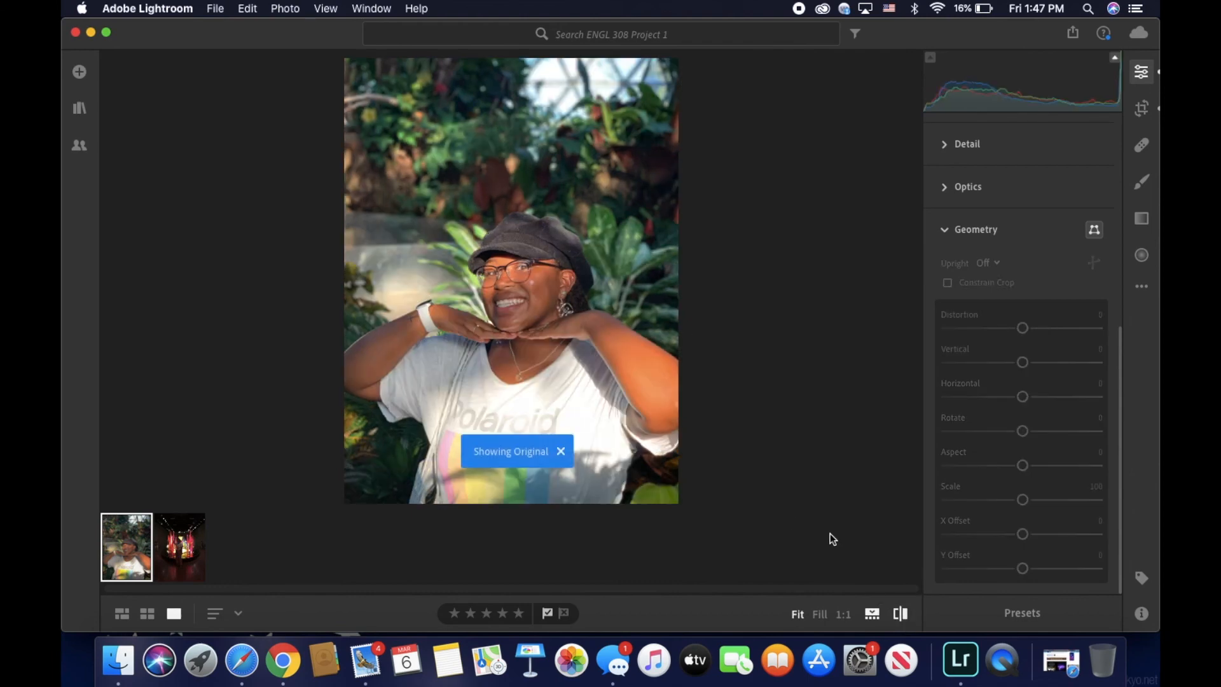
{"action": "key", "text": "backslash"}
{"action": "left_click", "coordinate": [900, 613]}
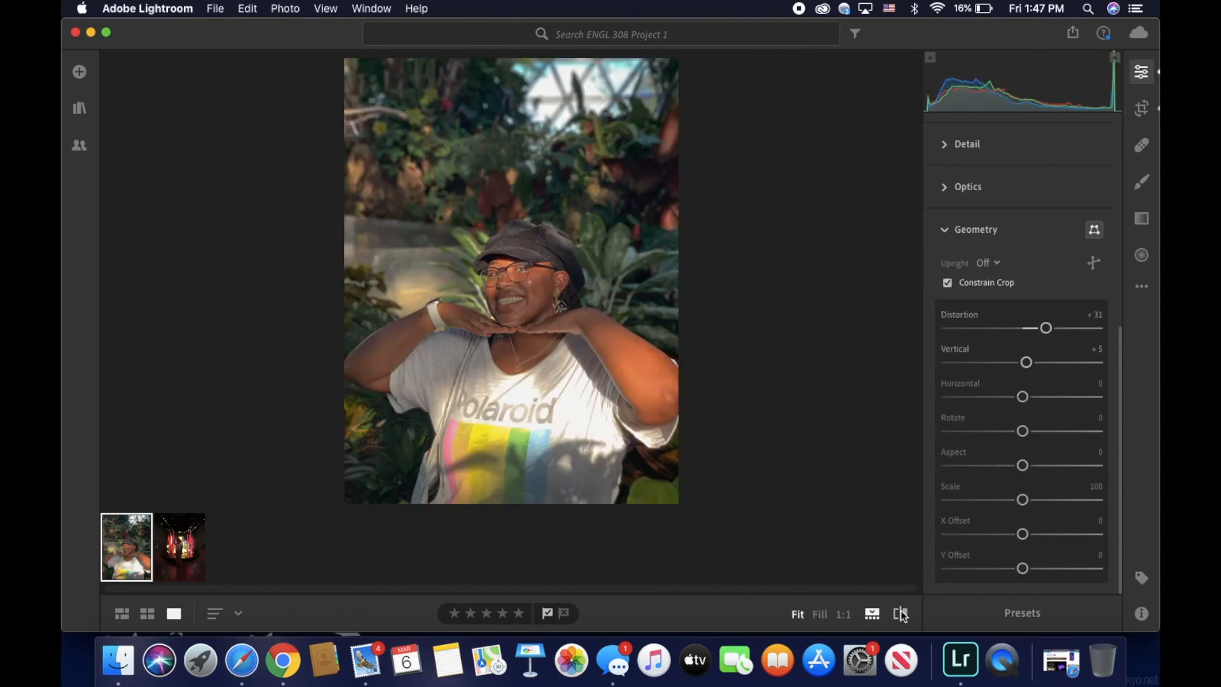